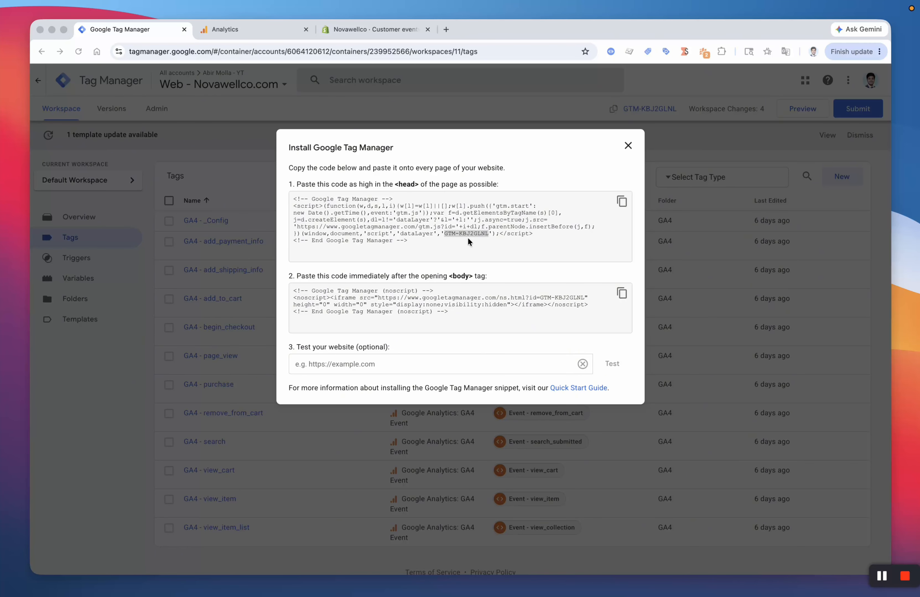
Step: Copy the Novawellco.com GTM head installation snippet, then go to Google Analytics
click(467, 237)
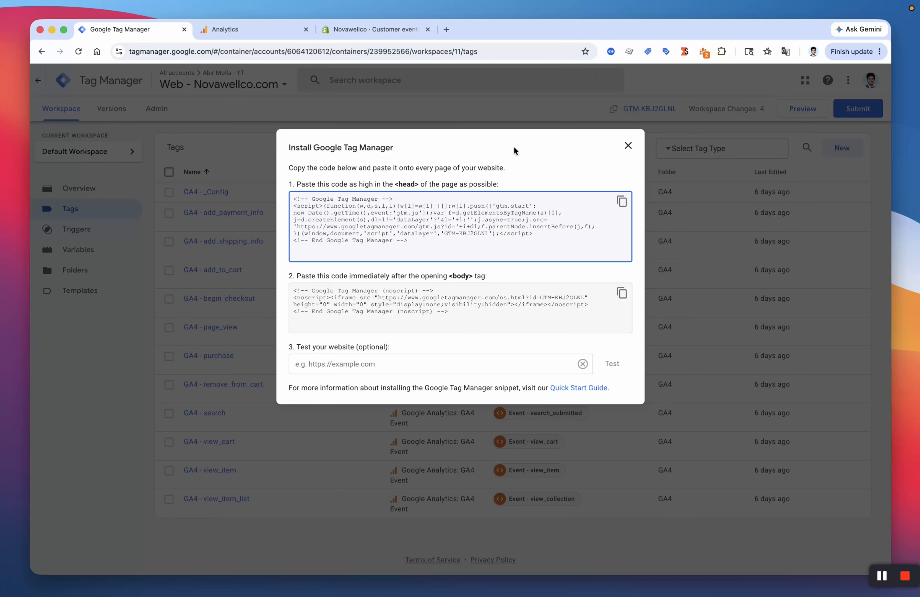
click(261, 25)
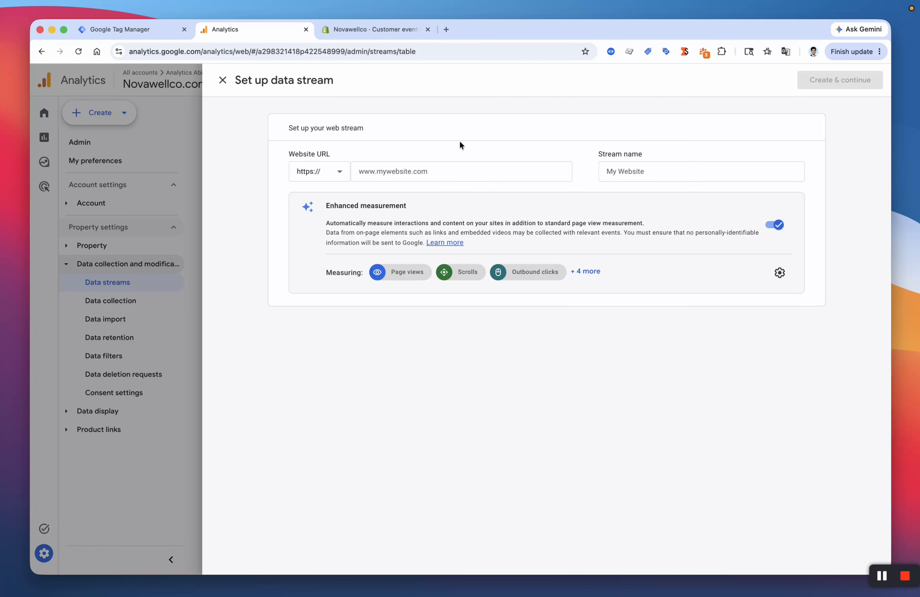
Step: Copy the Measurement ID from the novawellco.com web stream details
click(409, 167)
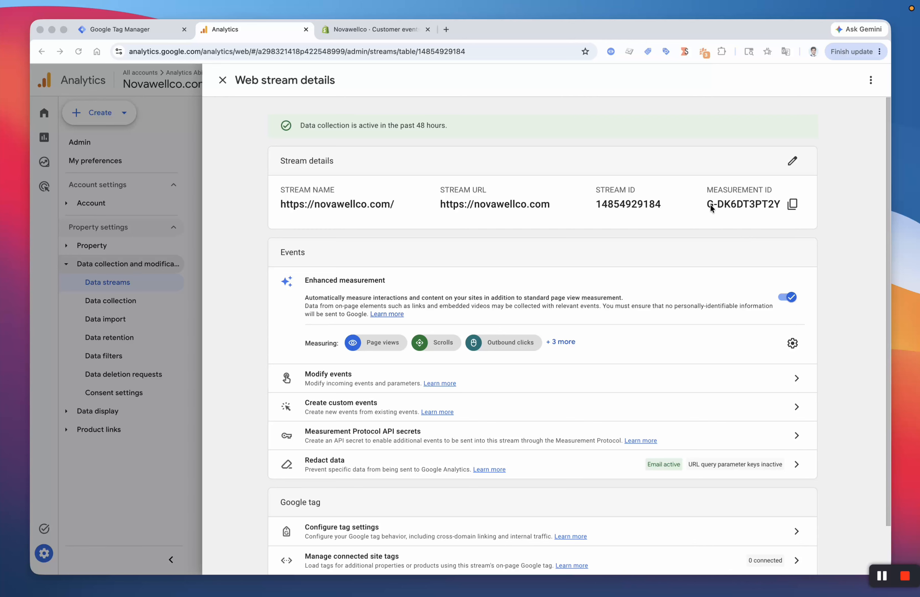
click(793, 205)
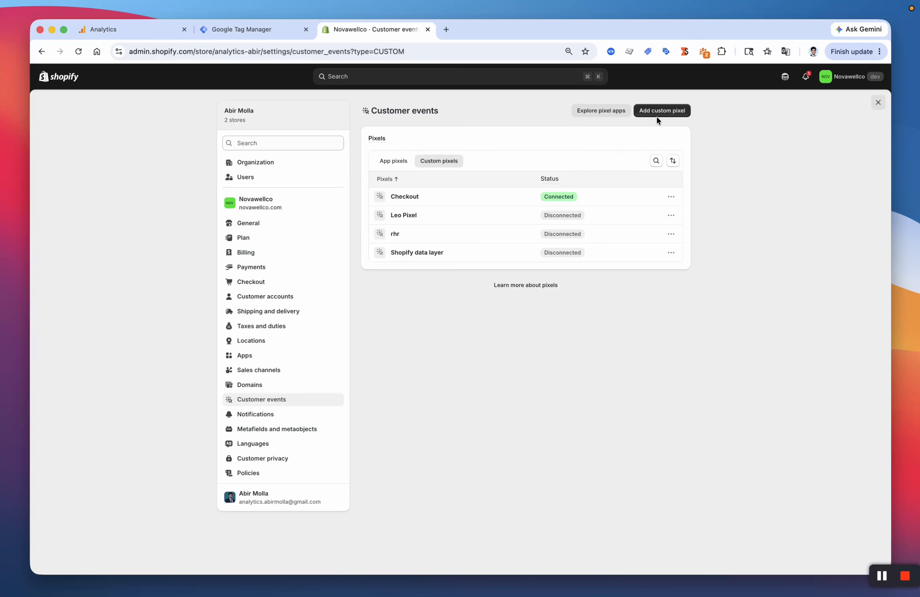
Step: Add a Shopify custom pixel named 'shopify data layer'
click(667, 113)
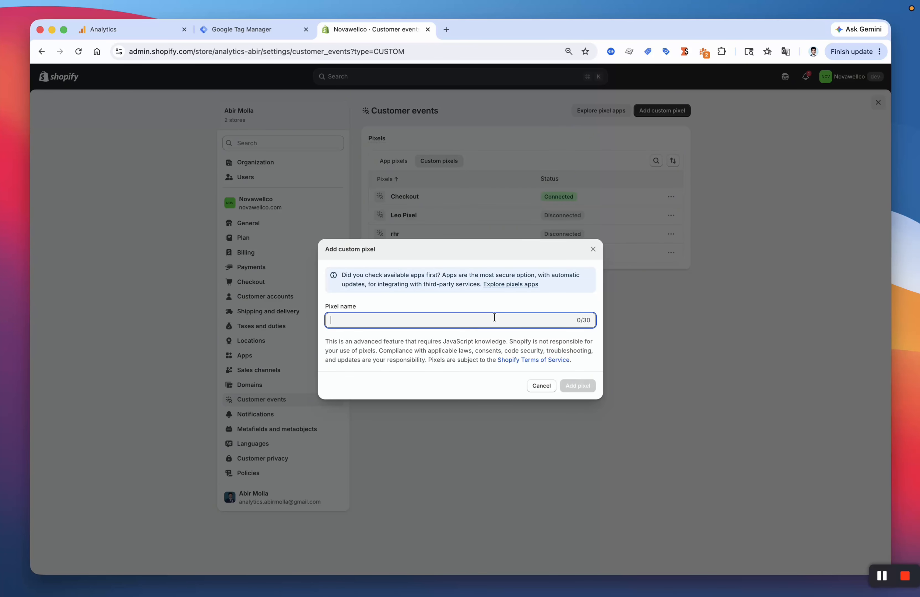
key(super+v)
click(397, 355)
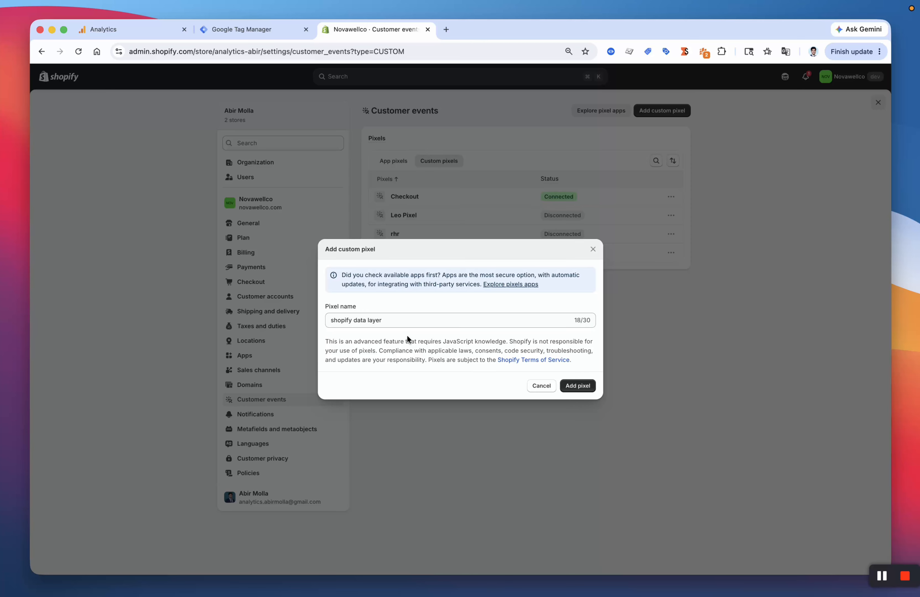
click(579, 388)
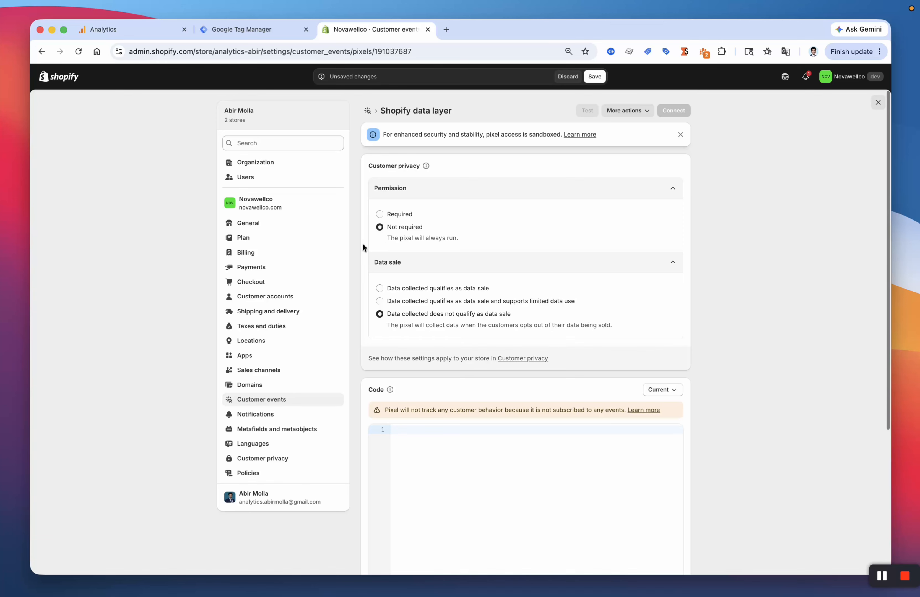
Step: Paste the GTM loader and data-layer JavaScript into the pixel's code editor and review it
scroll(362, 243, down, 1)
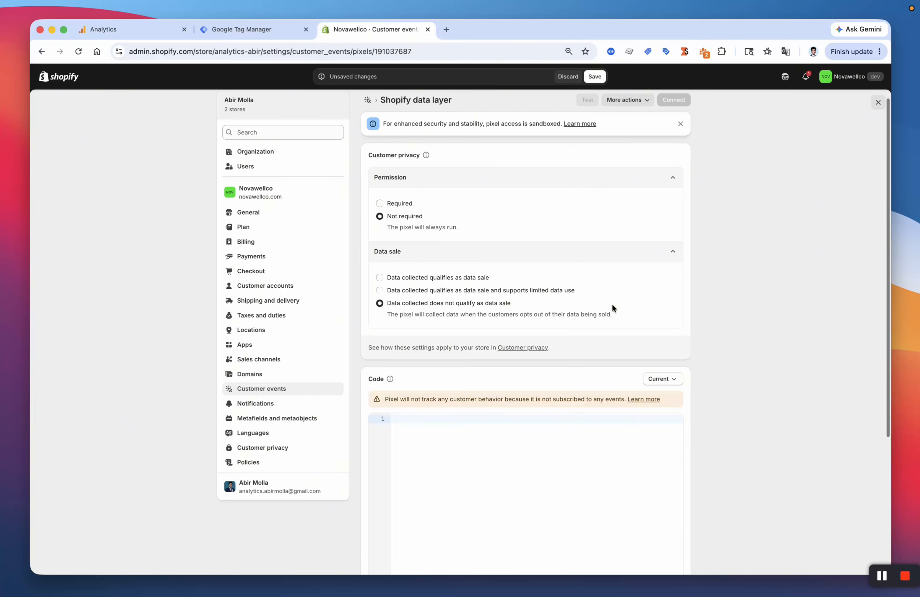
scroll(737, 338, down, 5)
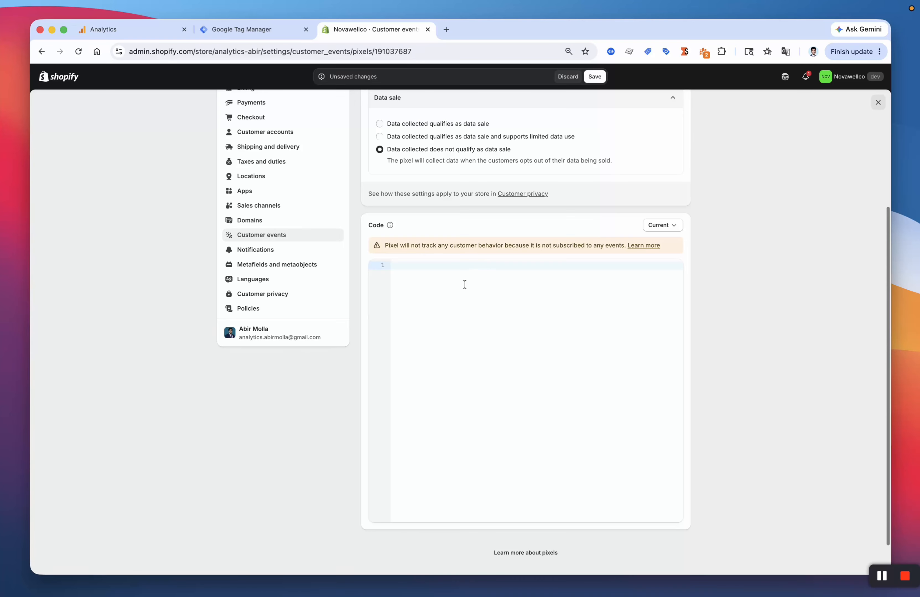
click(498, 331)
key(super+v)
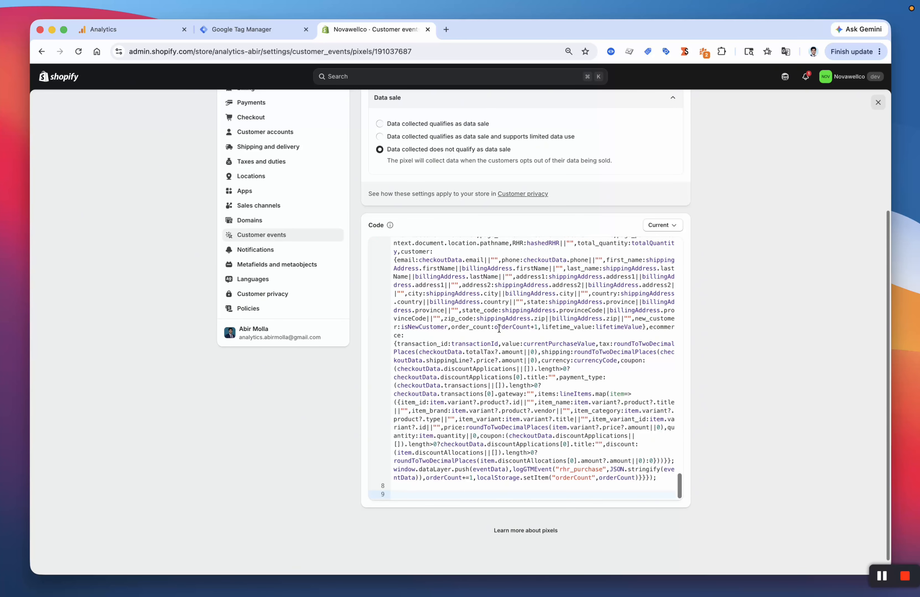
click(499, 329)
scroll(770, 348, down, 1)
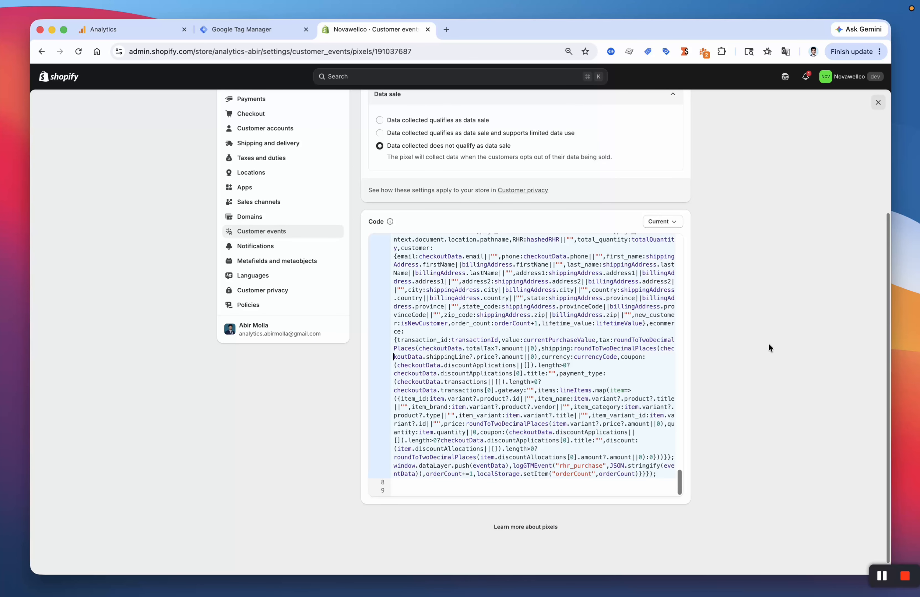
drag(678, 483, 684, 243)
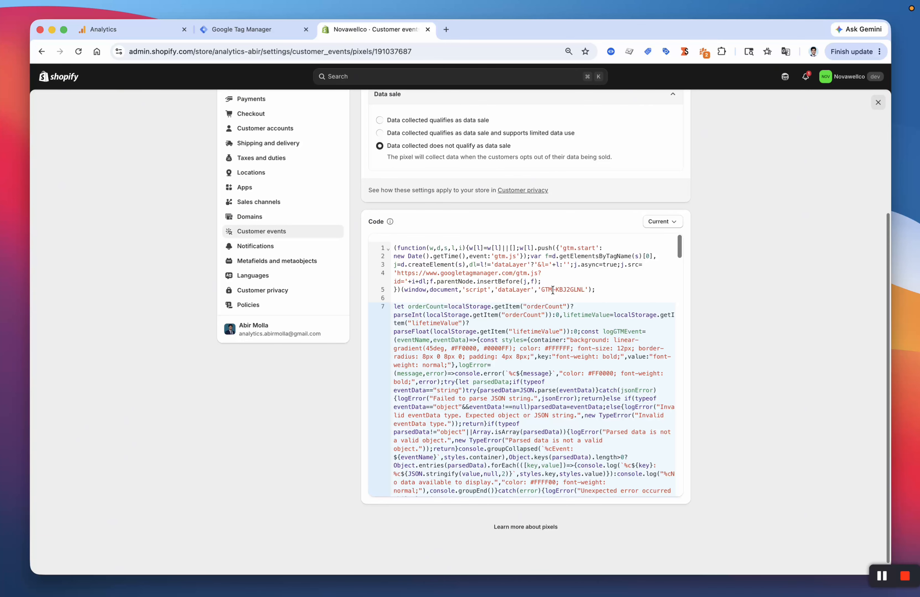
scroll(777, 257, up, 5)
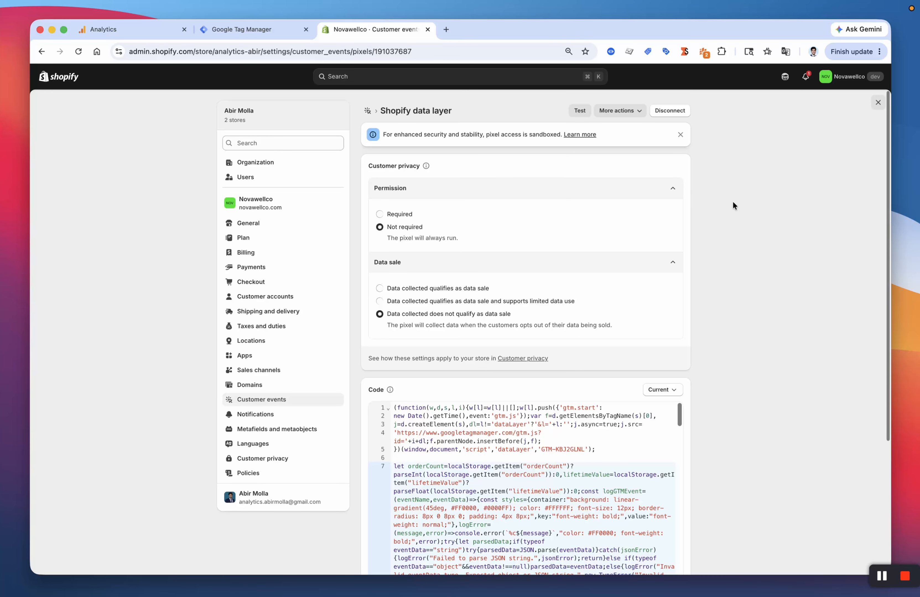
Step: Check the rest of the pixel code, then return to the Google Tag Manager Tags list
scroll(802, 346, down, 3)
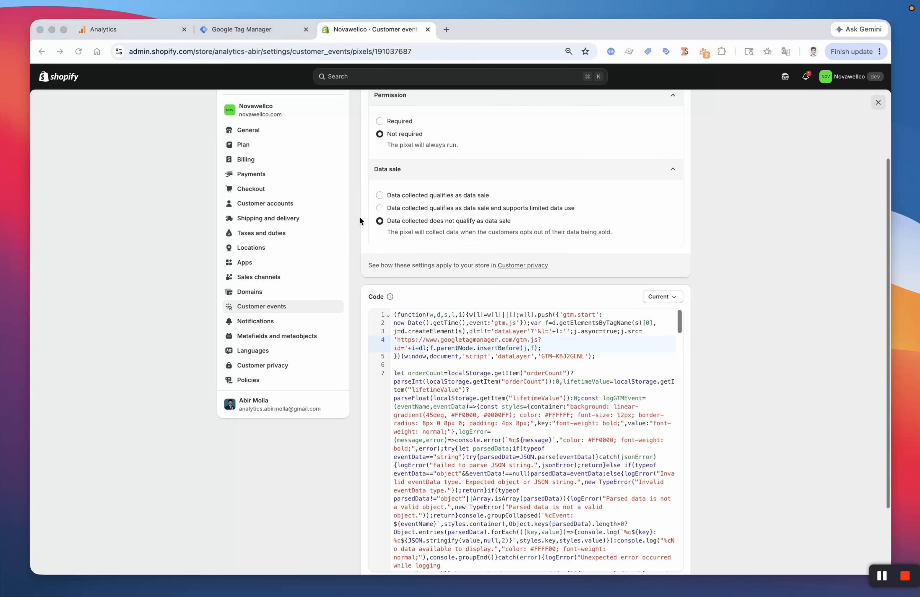
click(245, 30)
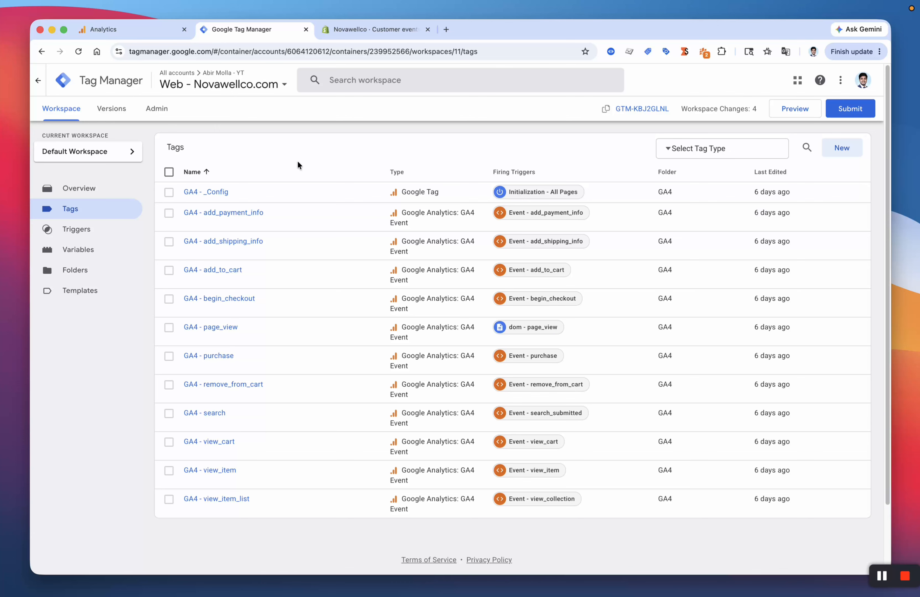
Step: Review the GA4 - _Config tag's Tag ID and send_page_view parameter
click(212, 199)
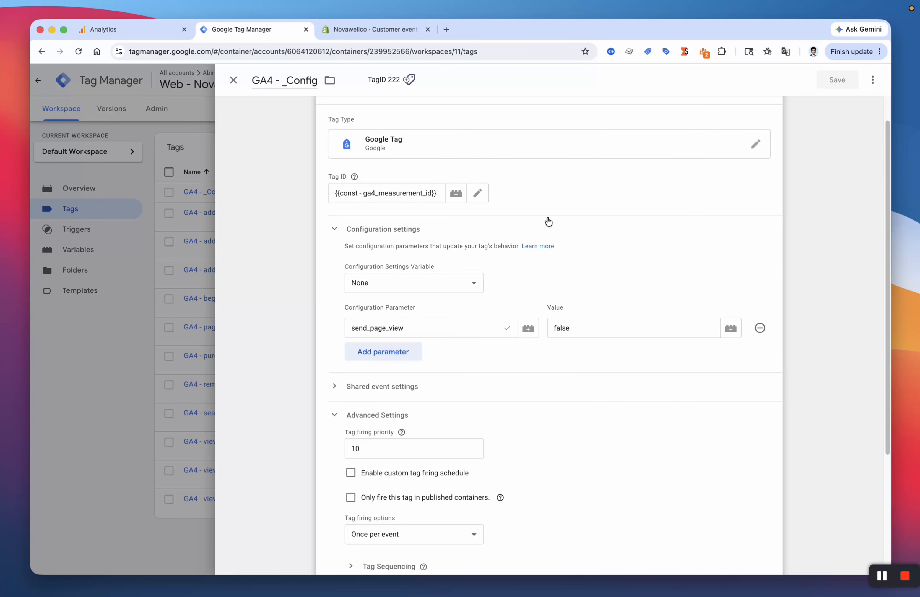
scroll(616, 226, down, 1)
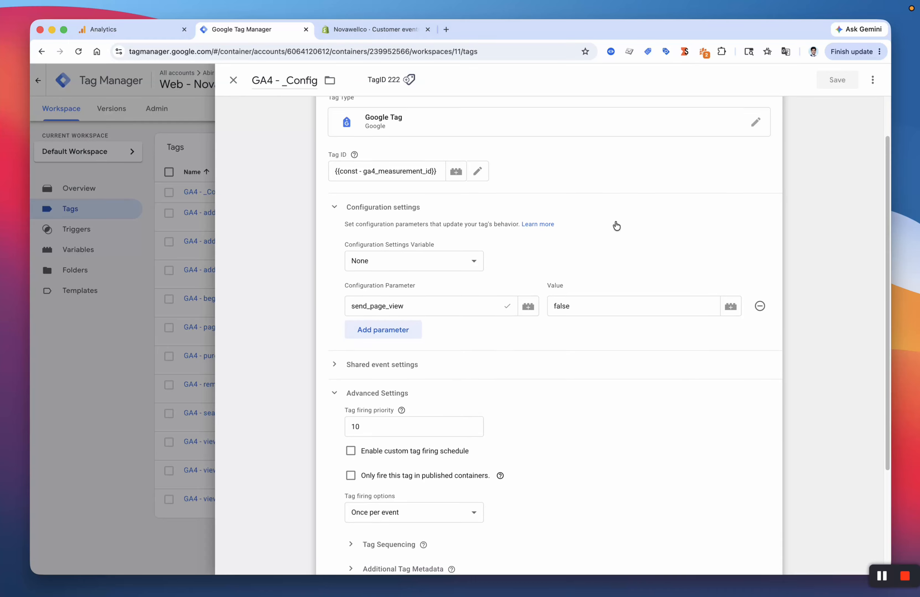
scroll(614, 226, up, 1)
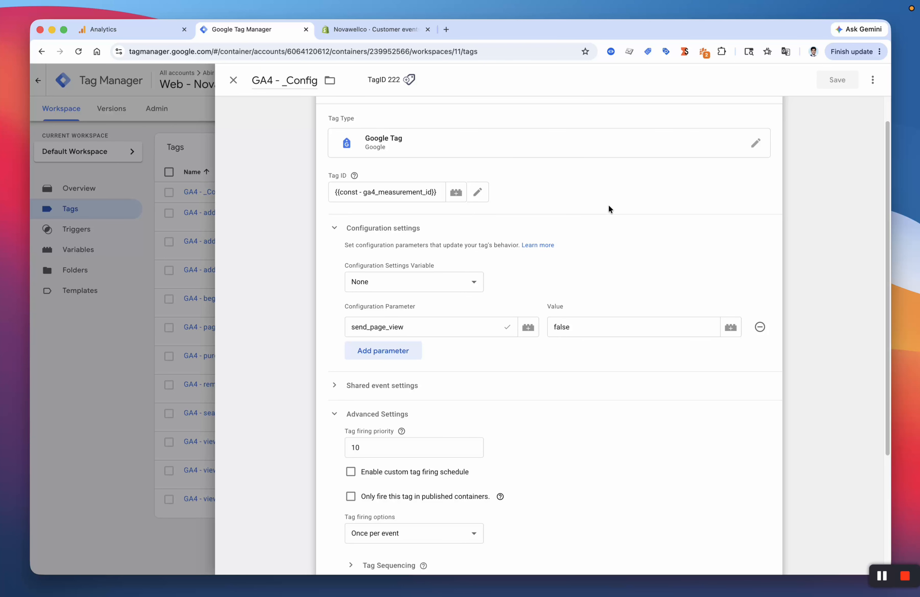
scroll(608, 206, down, 1)
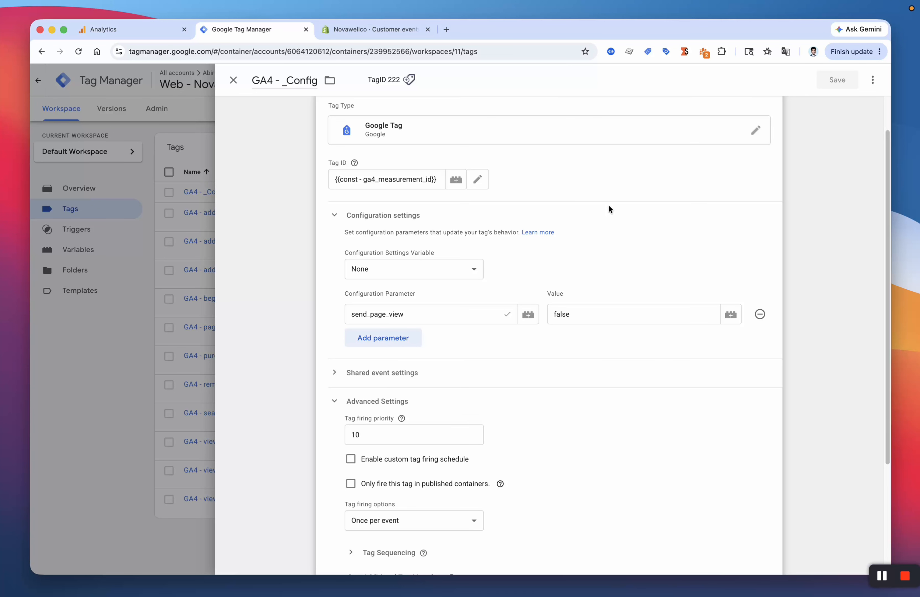
scroll(608, 209, down, 1)
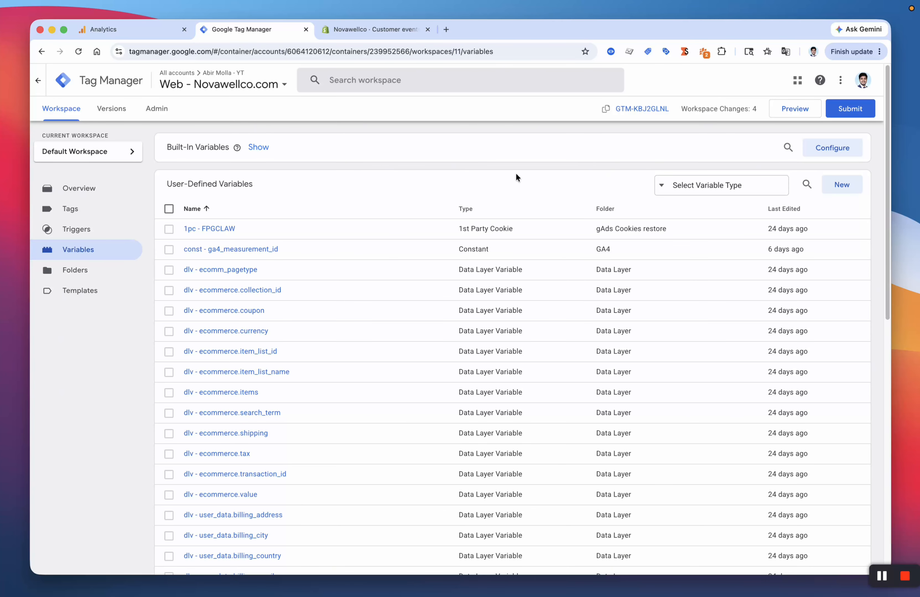
Step: Look through the const and dlv ecommerce variables, then go to the Triggers list
scroll(577, 382, down, 10)
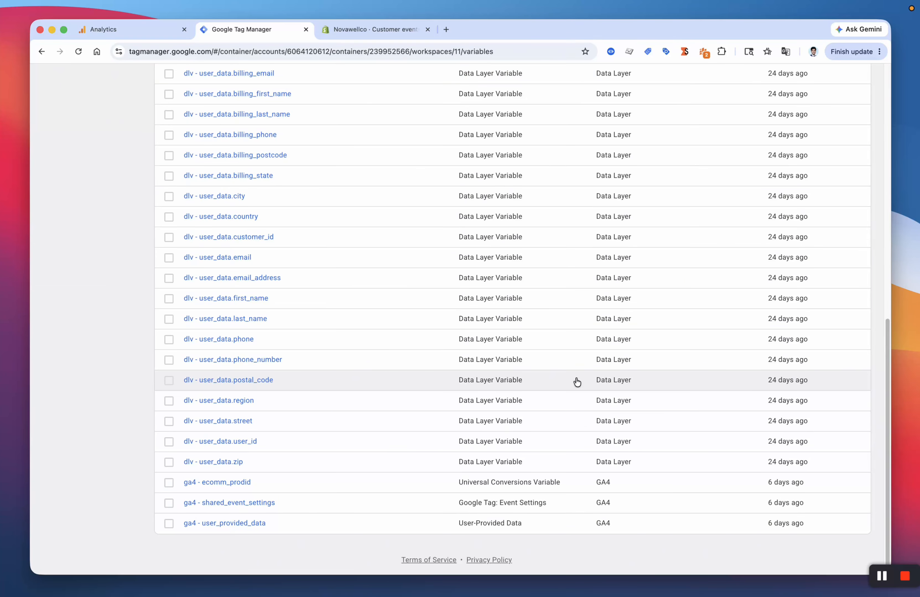
scroll(375, 335, up, 10)
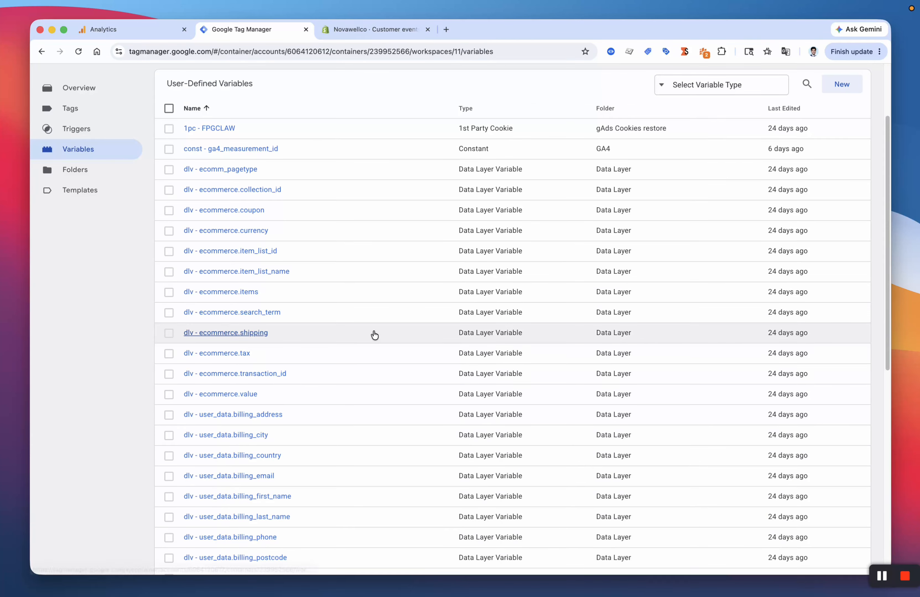
scroll(375, 334, down, 3)
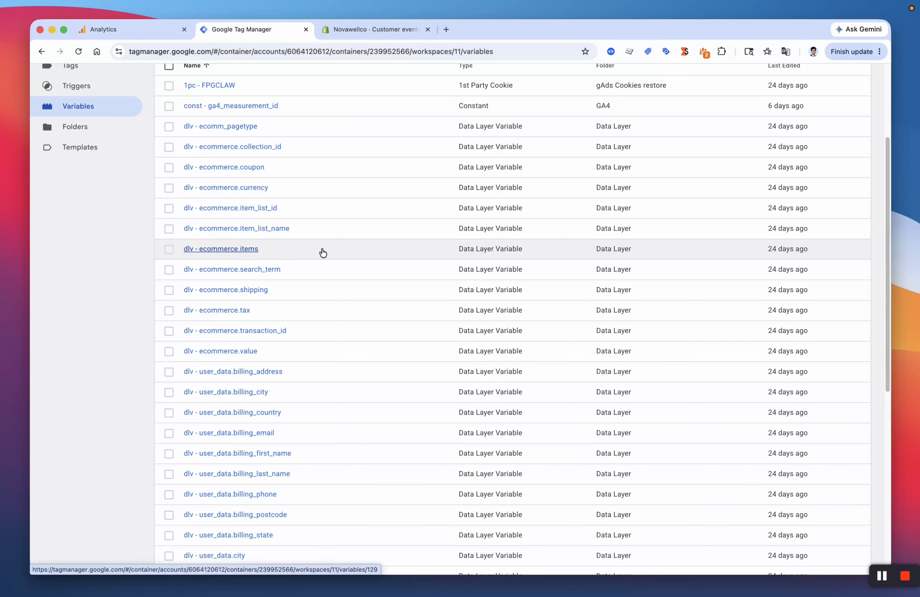
scroll(322, 253, down, 10)
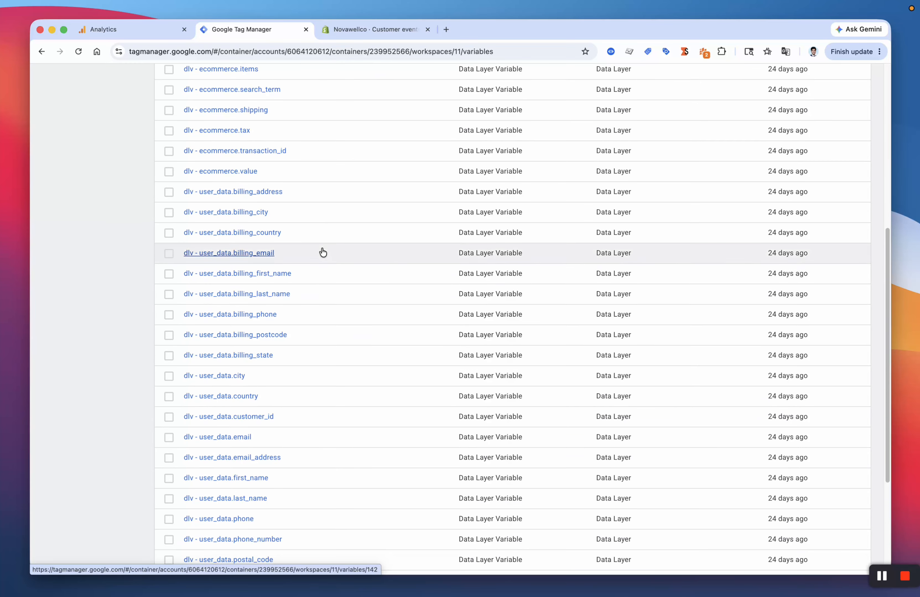
scroll(344, 395, down, 4)
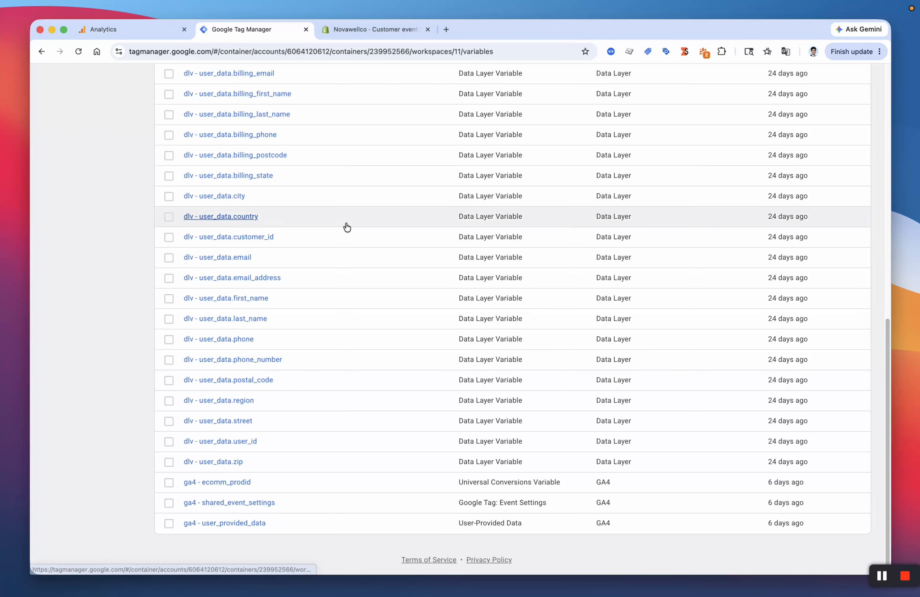
scroll(345, 226, up, 20)
click(91, 237)
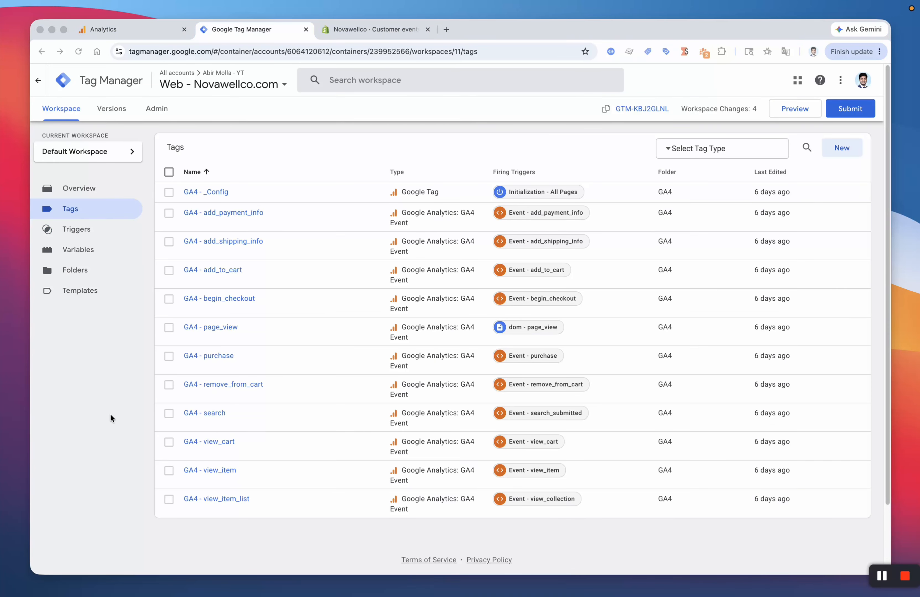
Step: Open the GA4 - purchase tag from the Tags list
click(105, 368)
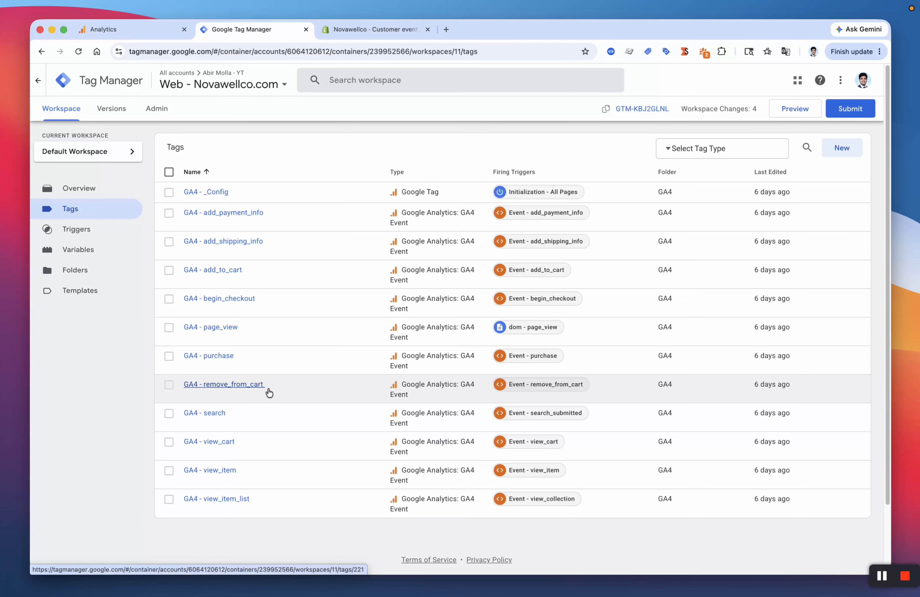
click(247, 476)
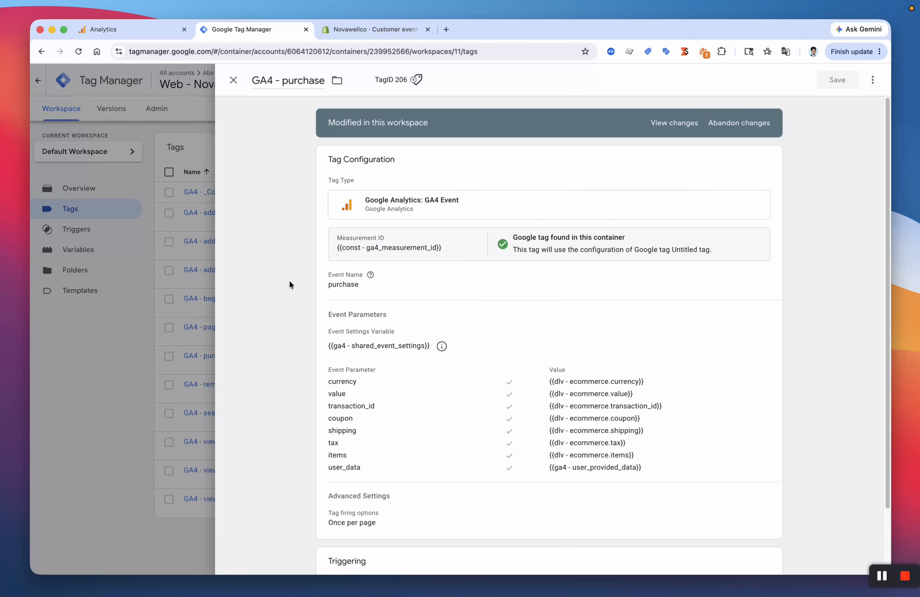
Step: Put the GA4 - purchase tag configuration into editing and inspect its shared event settings variable
click(566, 316)
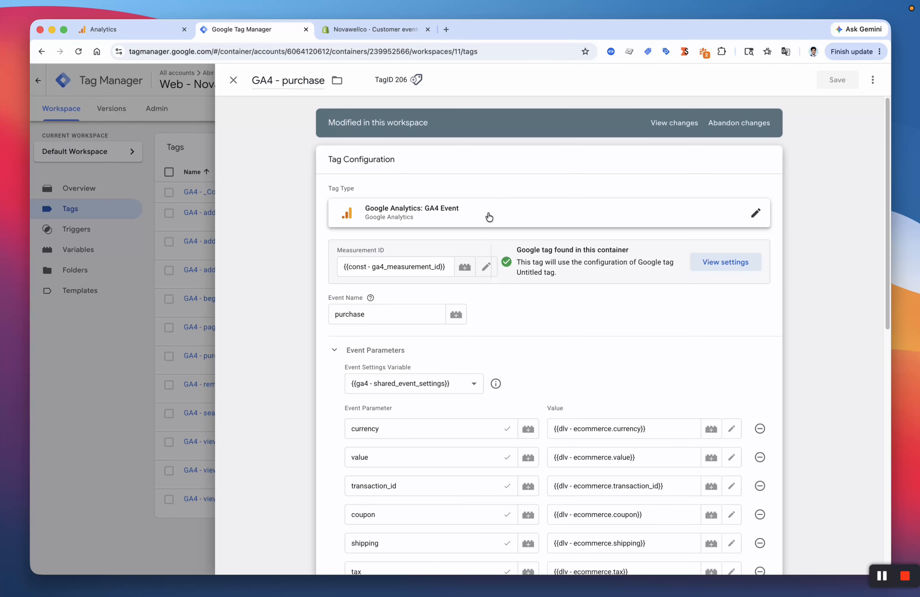
scroll(488, 217, down, 2)
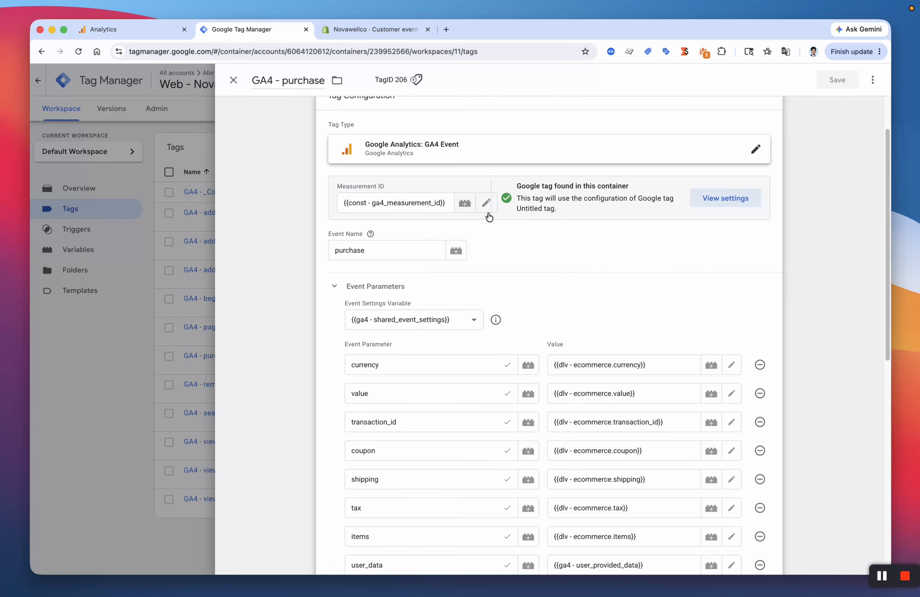
scroll(407, 226, down, 3)
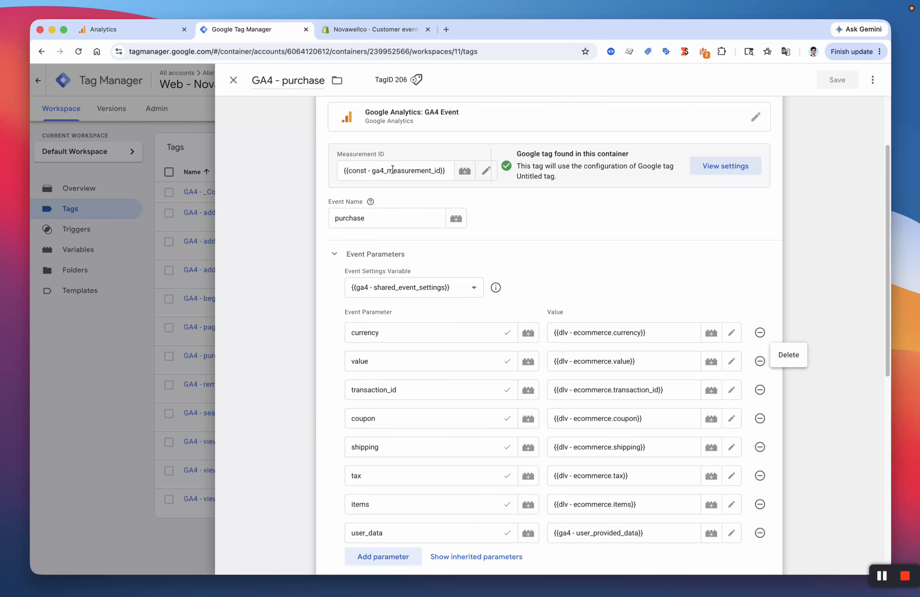
scroll(574, 196, down, 2)
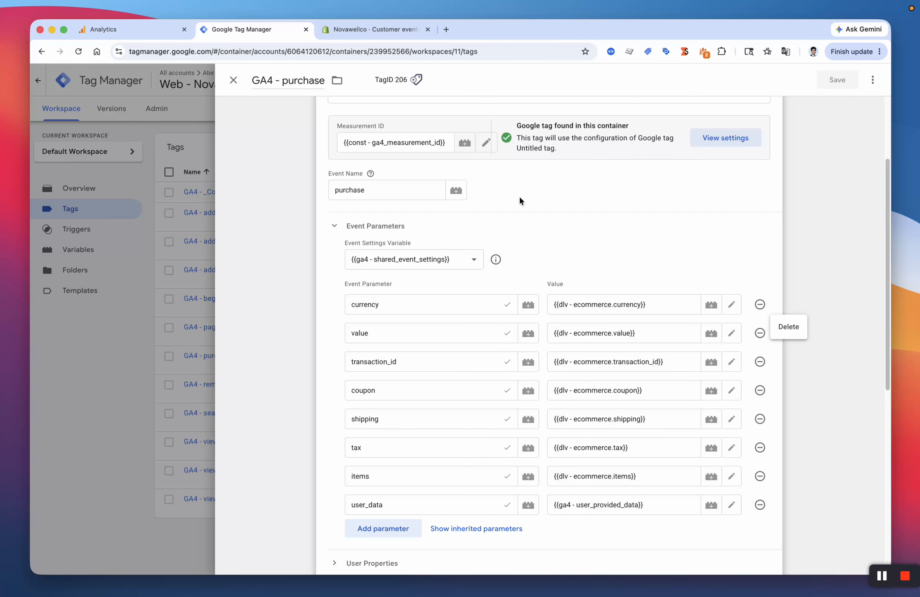
scroll(533, 287, down, 5)
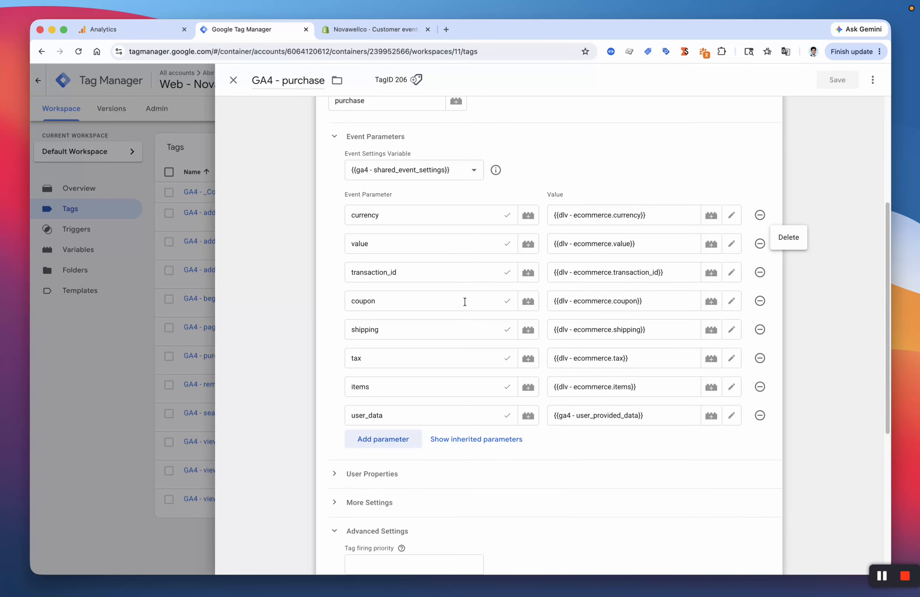
click(496, 170)
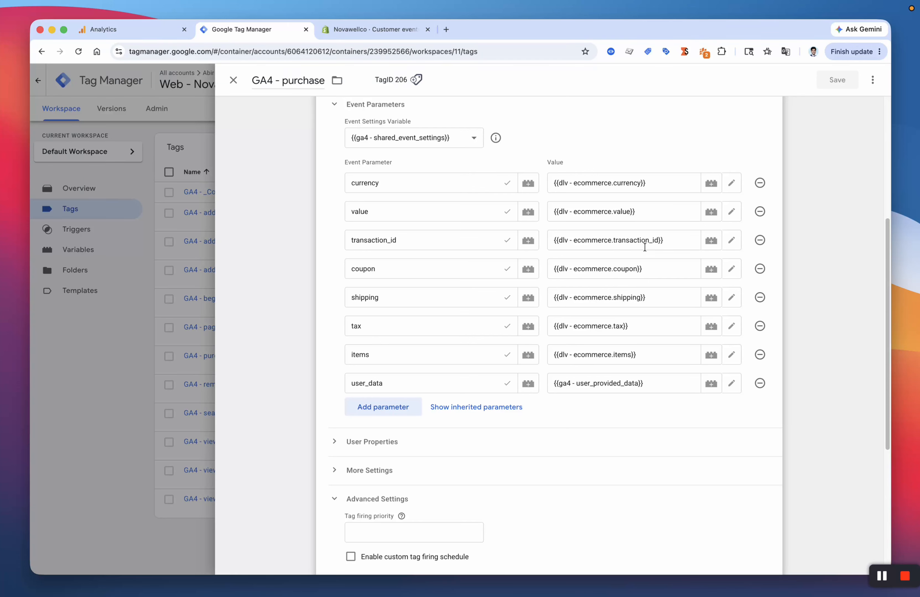
Step: Inspect the transaction_id, shipping and user_data parameter rows without changing them
double_click(414, 238)
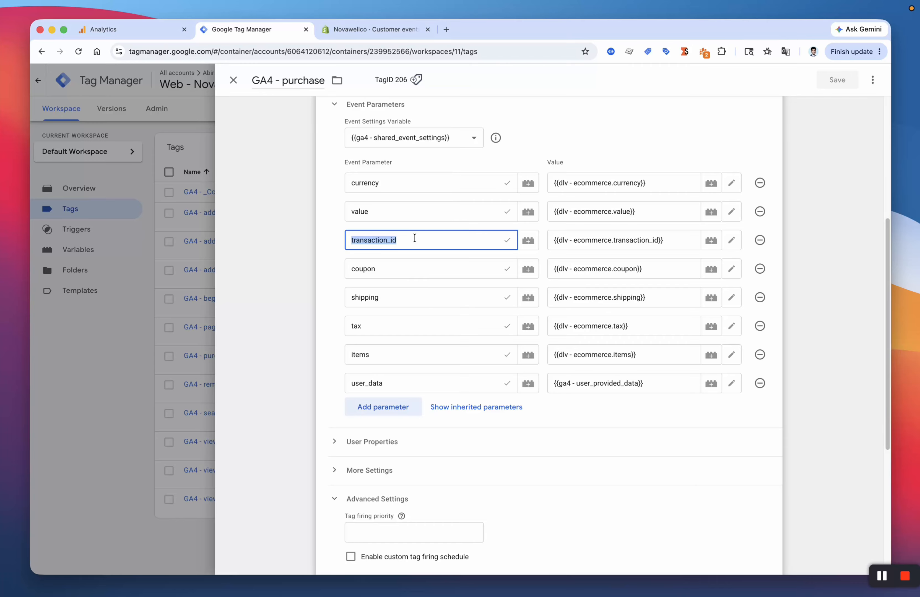
click(509, 240)
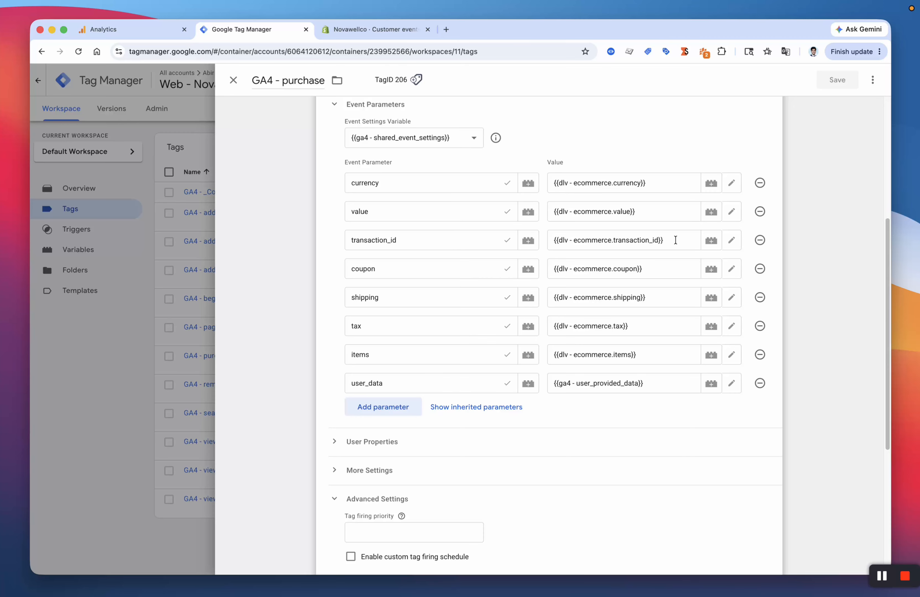
click(444, 297)
click(332, 340)
click(628, 384)
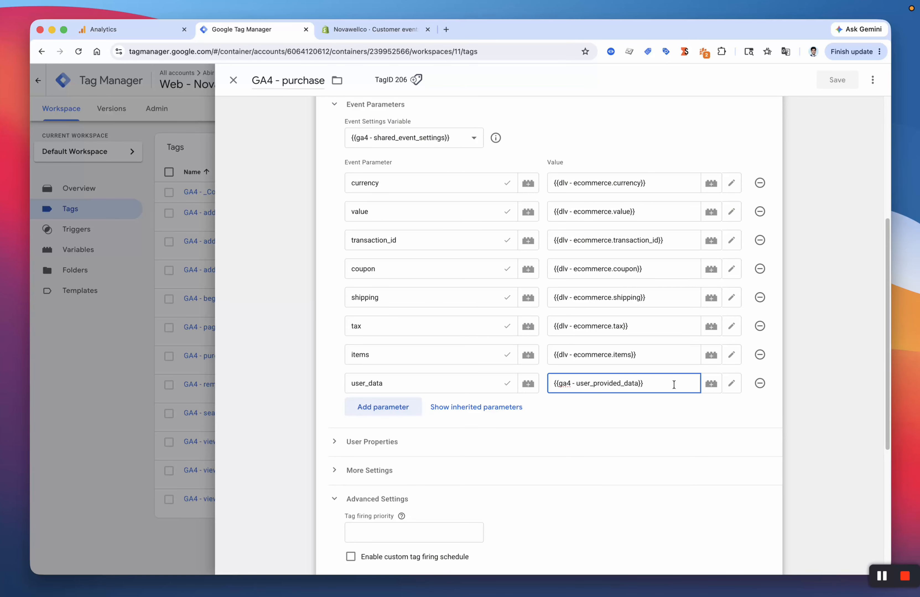
click(669, 376)
click(855, 326)
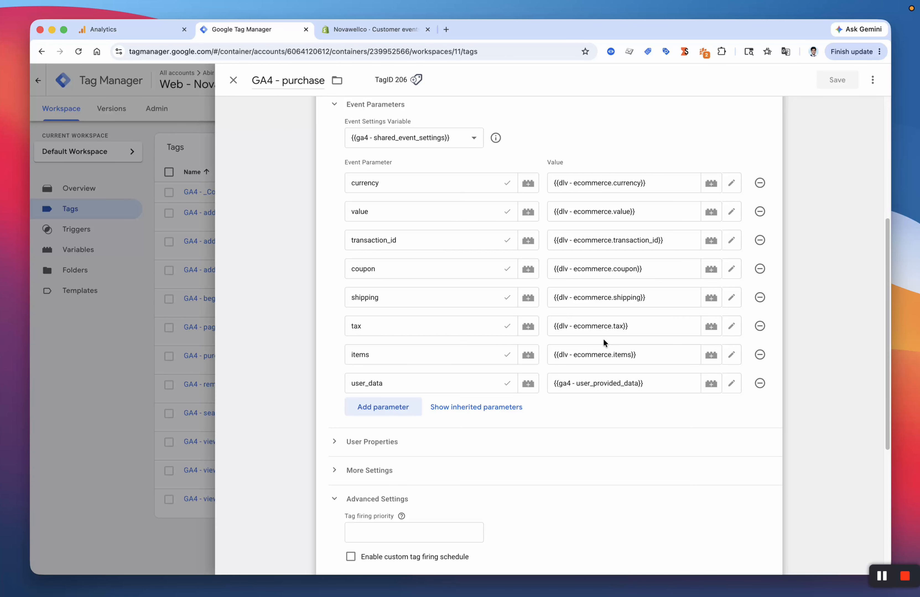
Step: Return the configuration to read-only and close the GA4 - purchase tag unchanged
scroll(603, 339, down, 10)
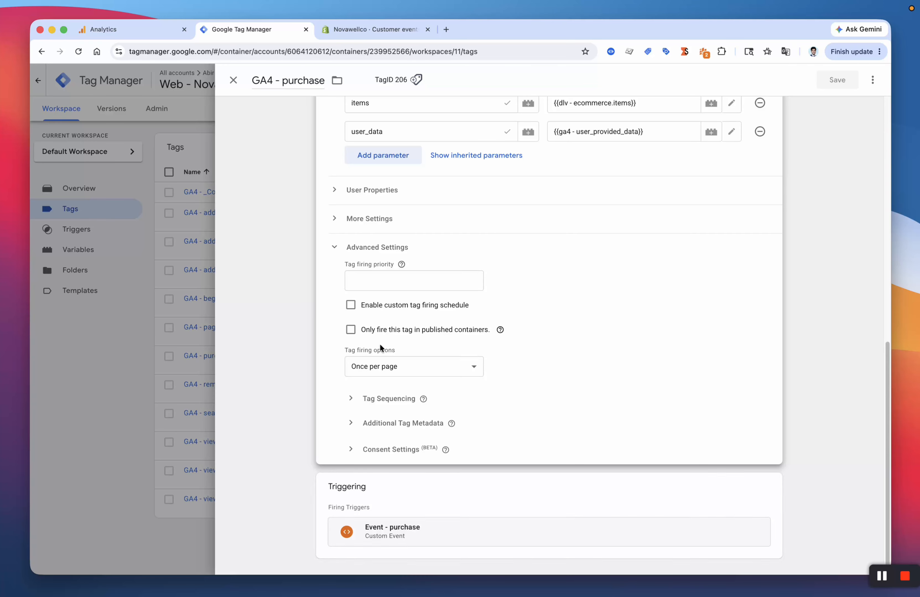
click(289, 279)
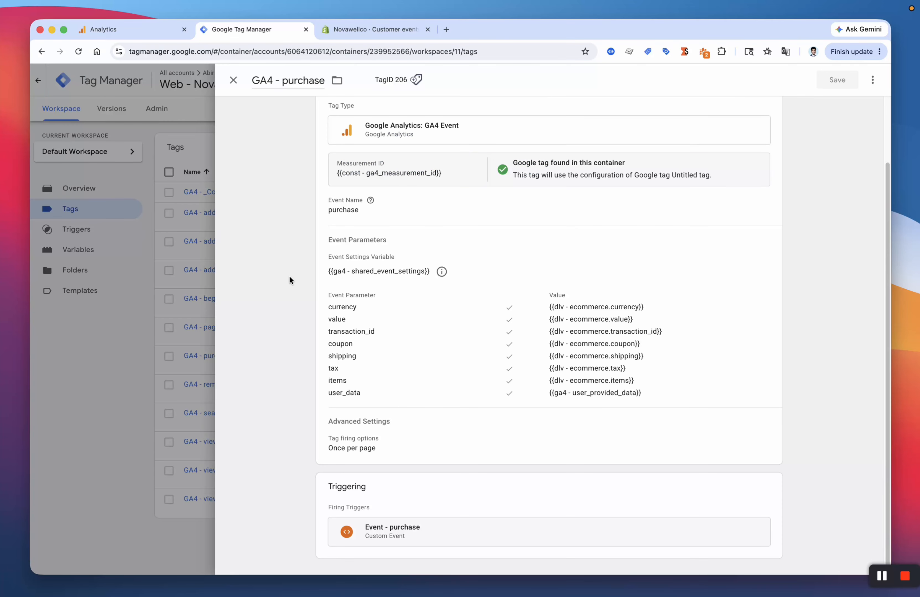
click(151, 287)
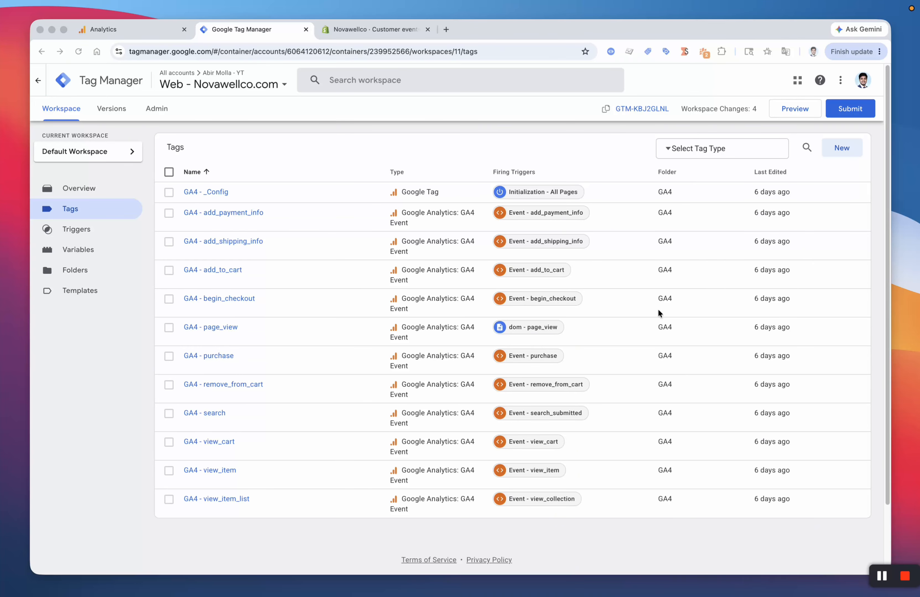
Step: Publish the workspace changes as version 'GA4 Ecommerce Setup V1'
click(850, 109)
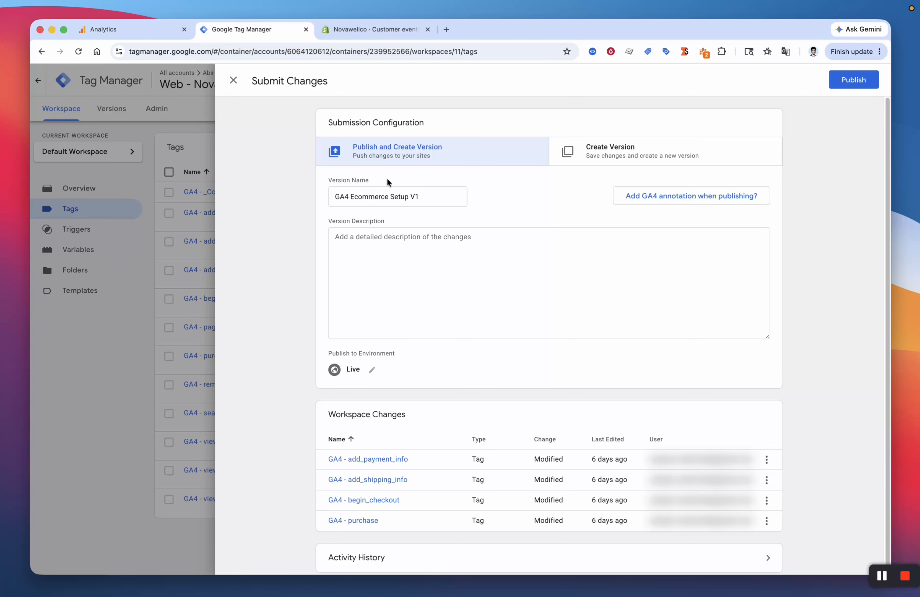
click(842, 79)
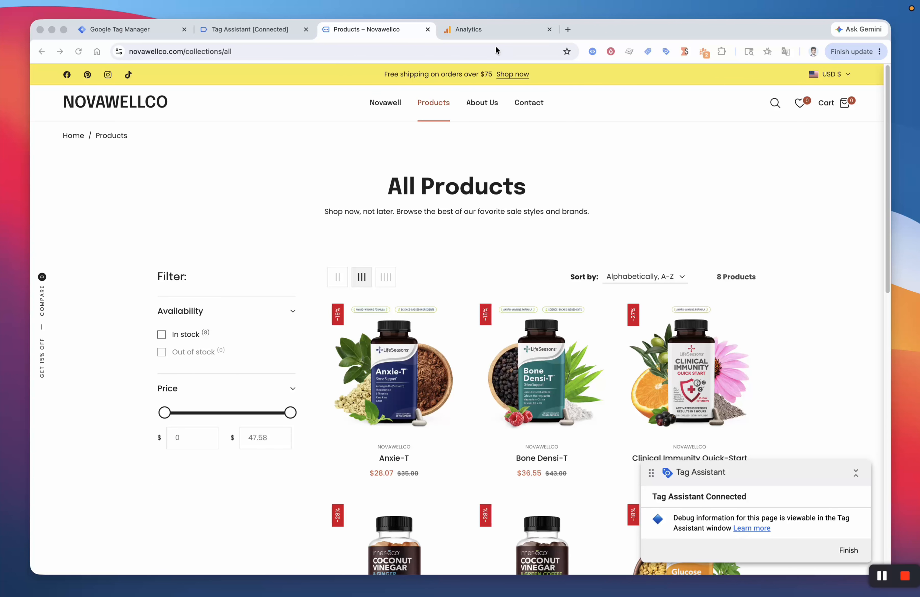
Step: Check Analytics DebugView for live page_view and session_start events, then return to the store's All Products page
click(490, 31)
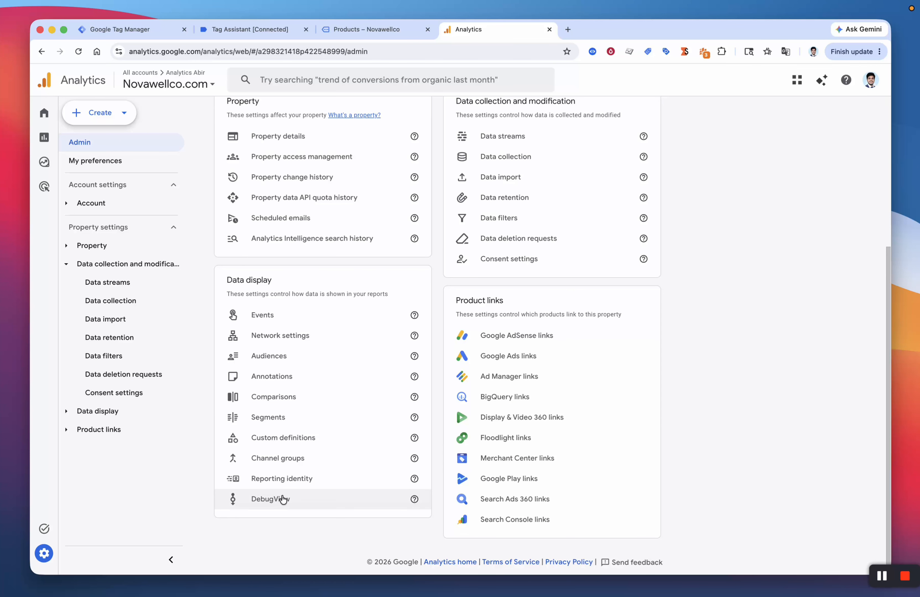
click(284, 500)
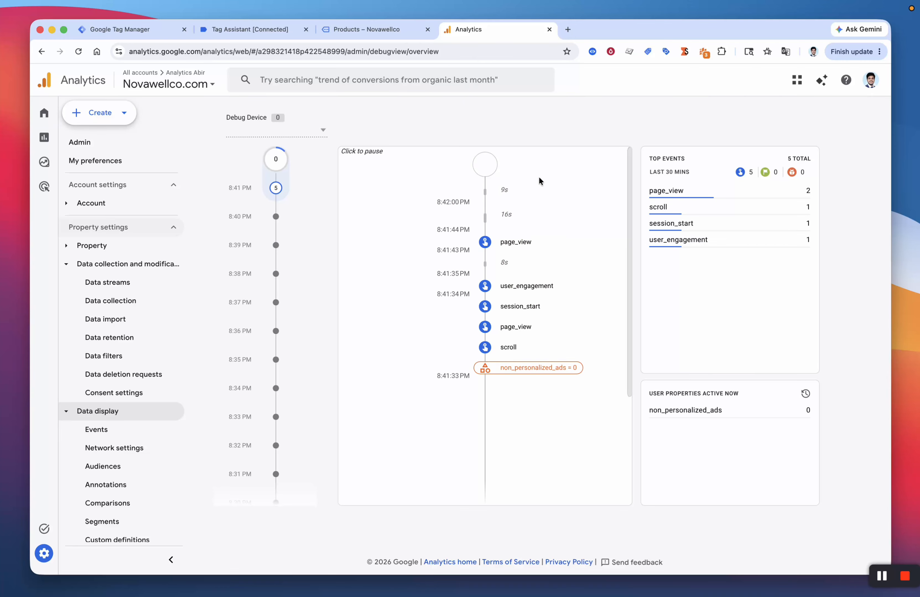
click(354, 29)
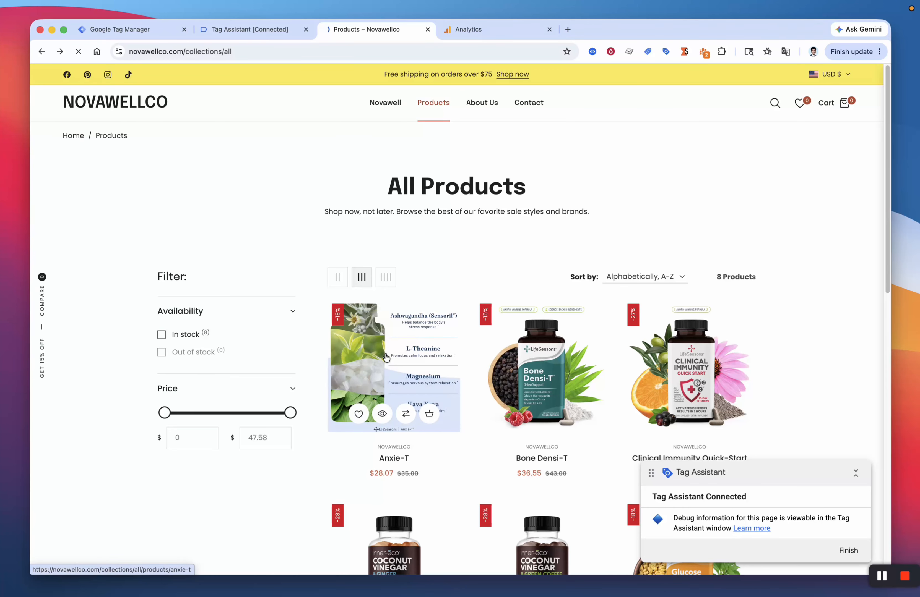
Step: Add the Anxie-T to the cart, accept the terms and proceed to checkout
click(391, 372)
click(677, 269)
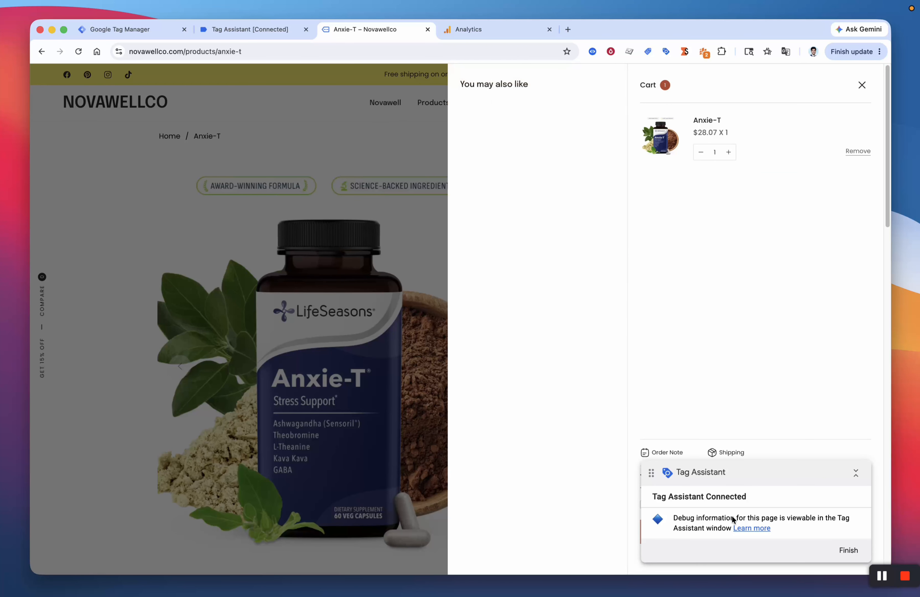
drag(772, 475, 490, 474)
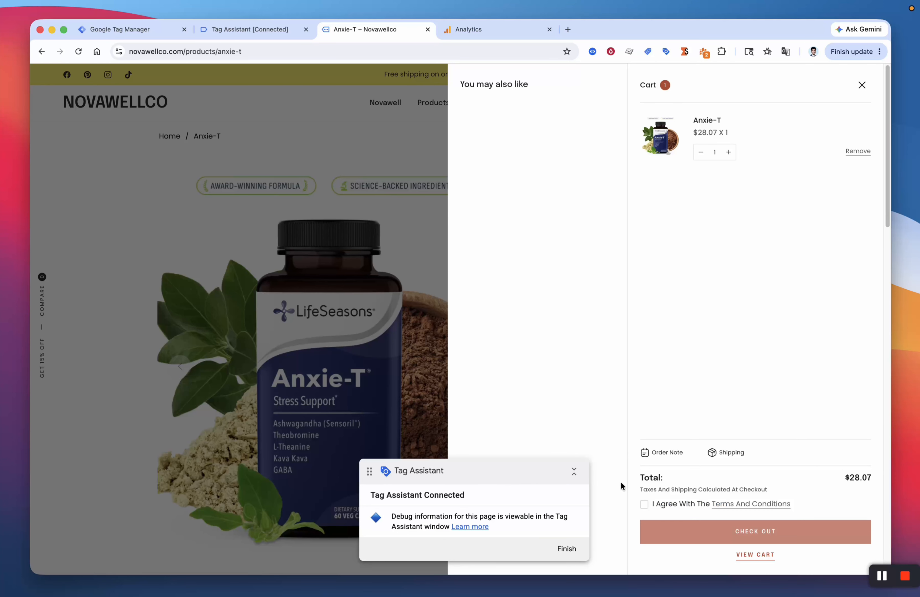
click(644, 504)
click(693, 537)
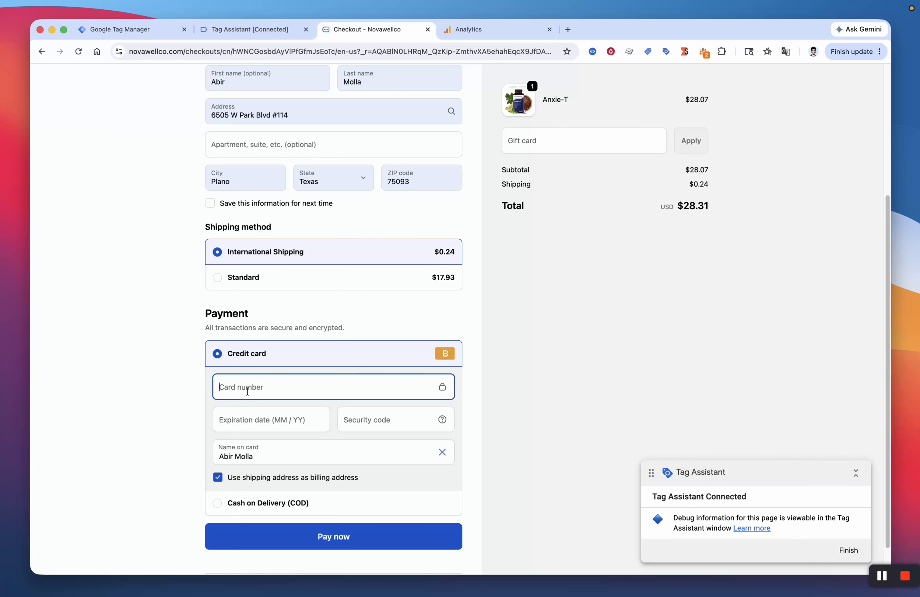
Step: Enter the test card number, expiry date and security code, then pay the $28.31 order
text(1)
click(246, 418)
text(1128)
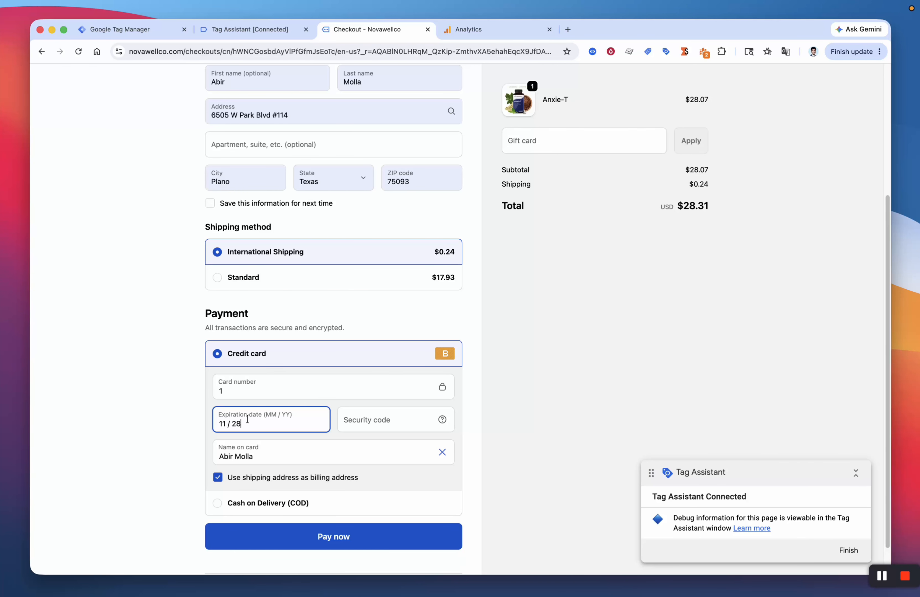
click(386, 420)
text(111)
click(542, 430)
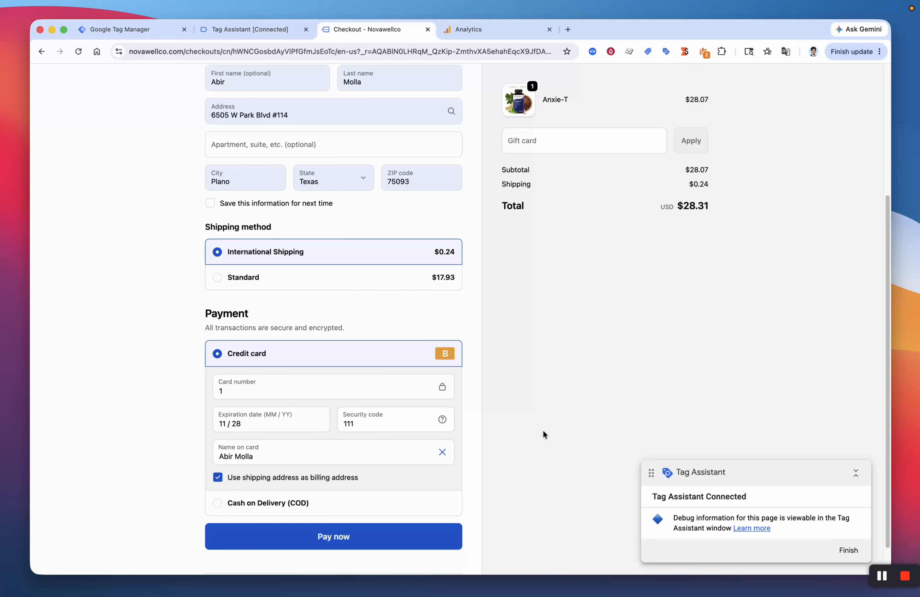
scroll(542, 429, down, 2)
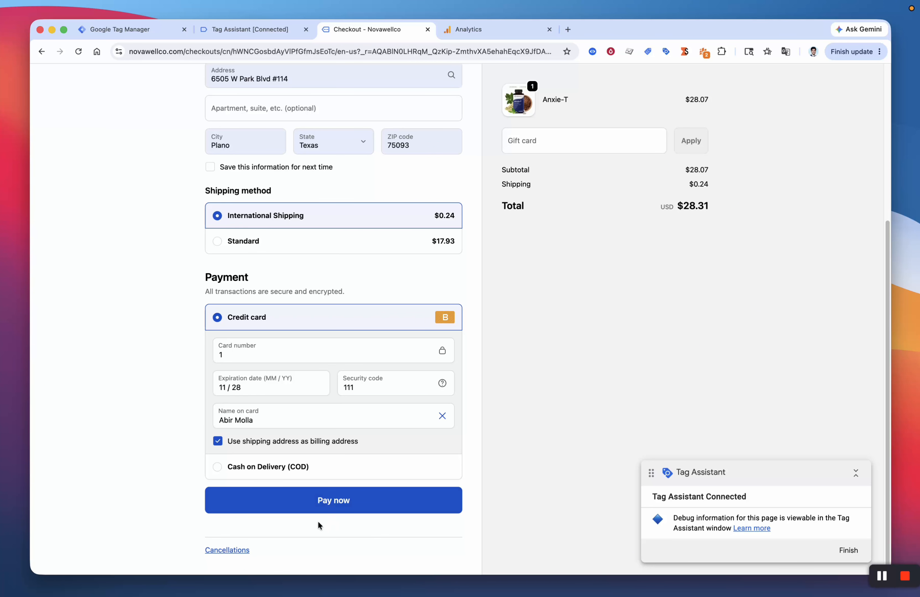
click(331, 506)
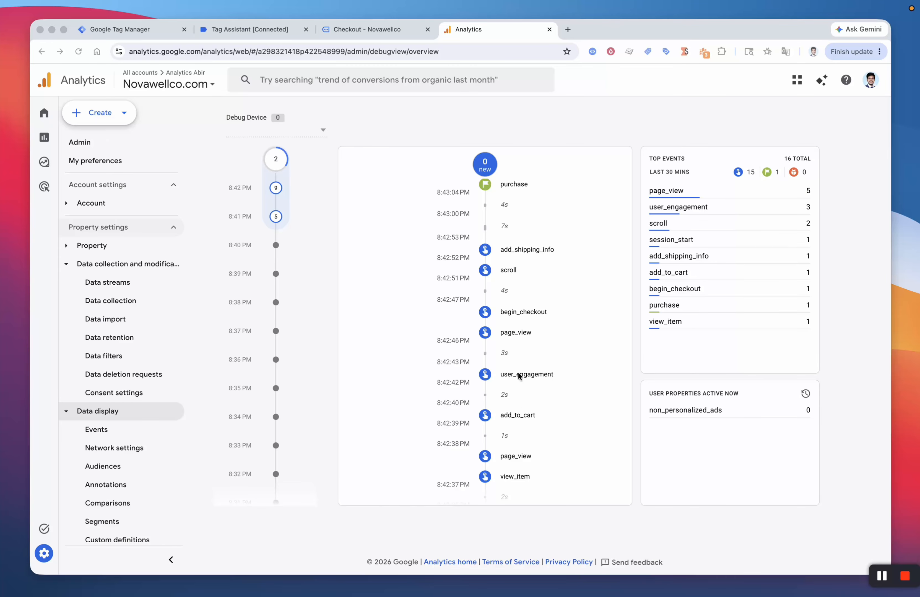
Step: Open the purchase event's details in DebugView
click(575, 165)
scroll(525, 273, up, 2)
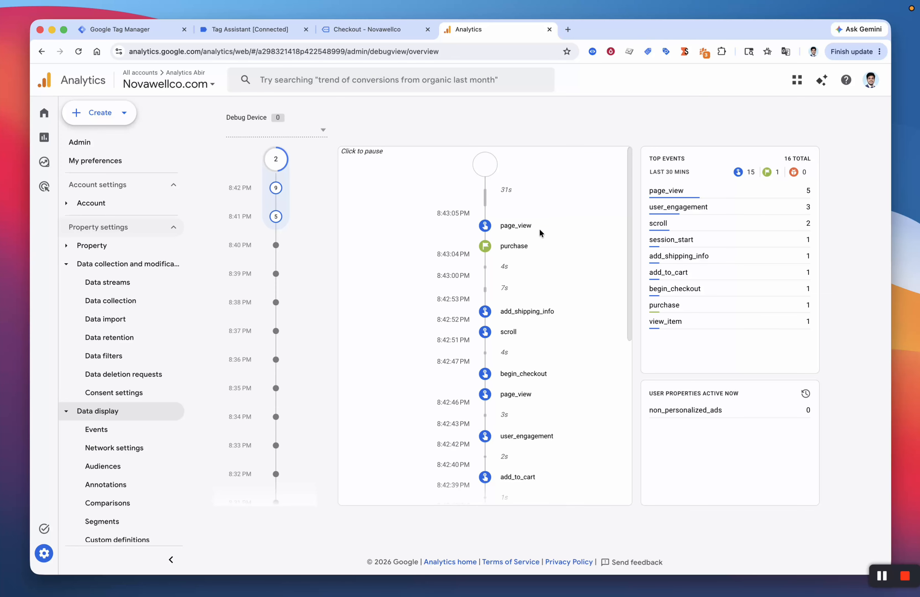
click(514, 245)
scroll(505, 256, down, 3)
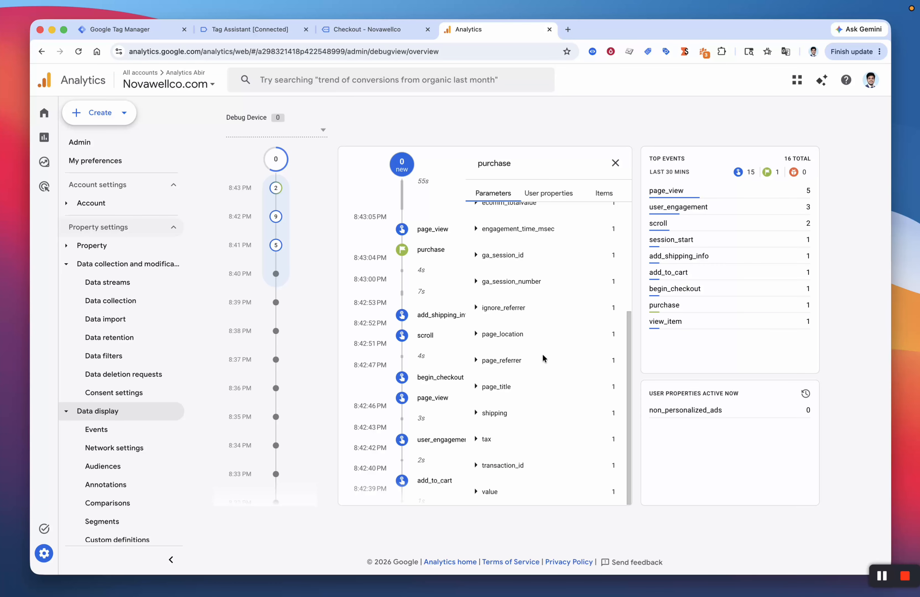
scroll(546, 425, up, 1)
scroll(546, 420, up, 4)
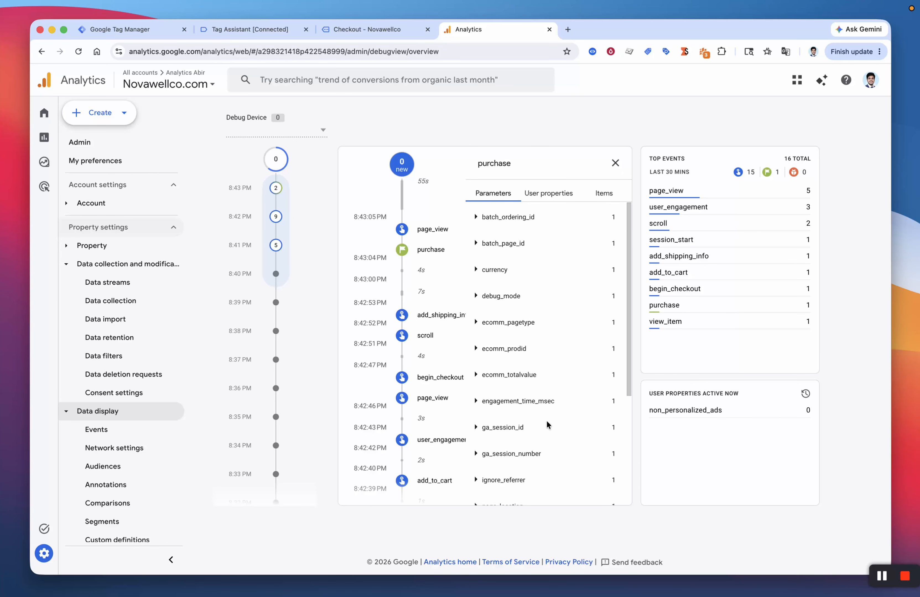
Step: Expand the purchase's currency, 28.31 value and transaction_id parameters, selecting the transaction ID
click(504, 267)
scroll(547, 380, down, 5)
click(563, 474)
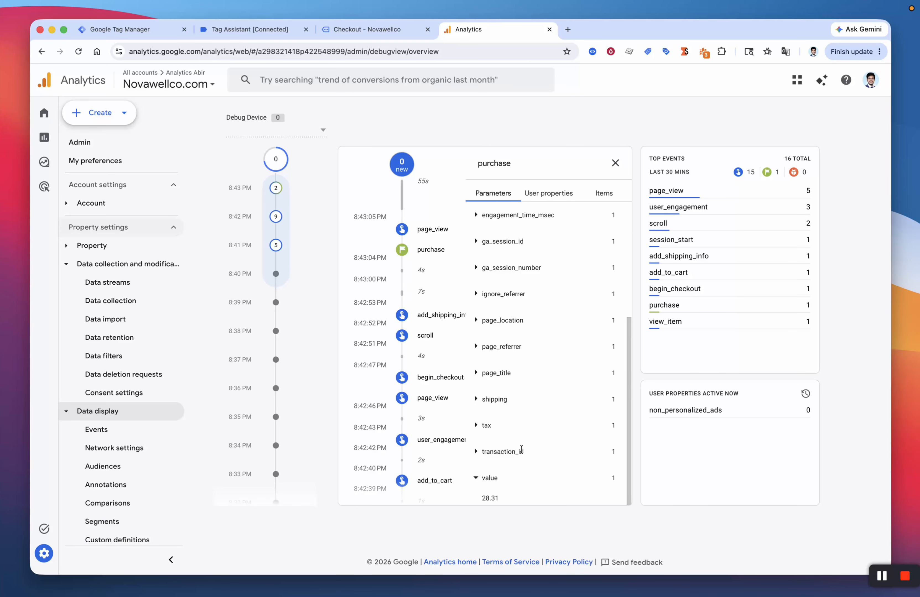
click(539, 456)
double_click(506, 472)
scroll(540, 413, up, 5)
Step: Show the purchase's Items and expand the Anxie-T item's parameters
click(603, 202)
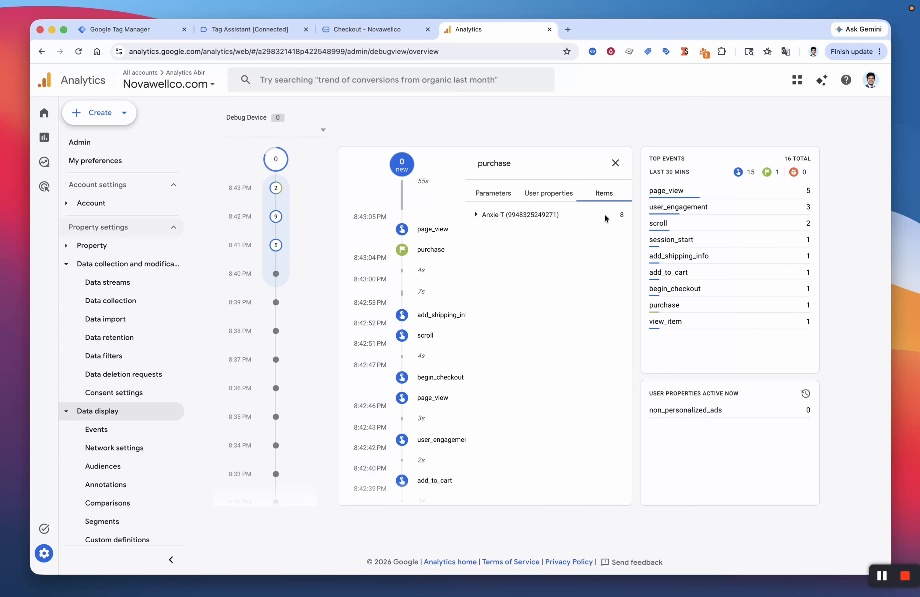
click(589, 221)
drag(535, 348, 548, 356)
click(548, 357)
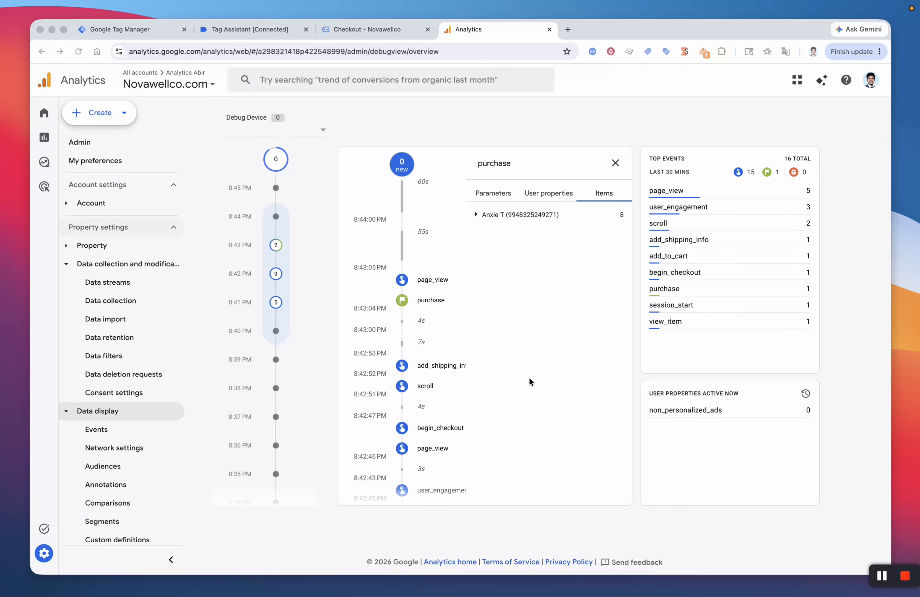
Step: Find the purchase event in the Realtime overview's Event count card and drill into it
click(44, 137)
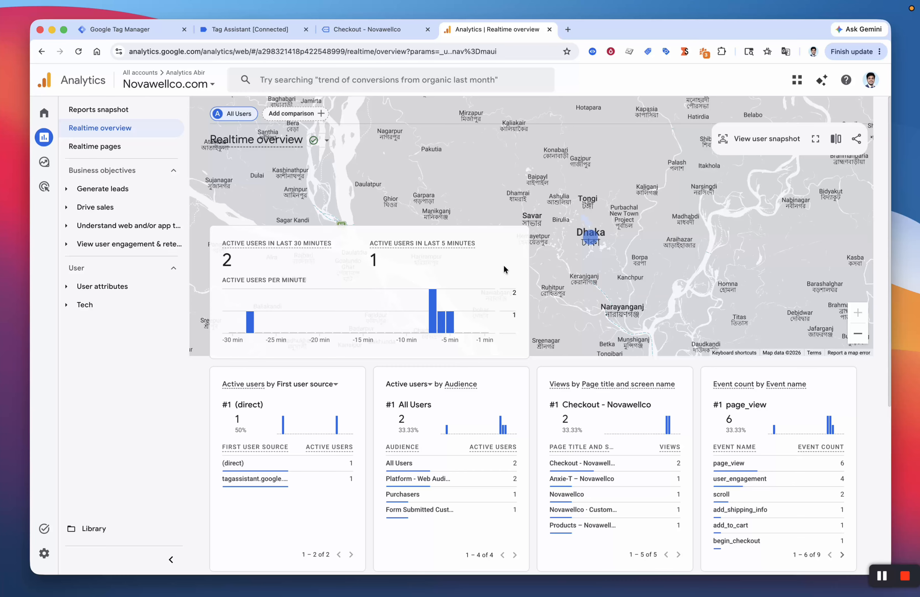
scroll(503, 268, down, 7)
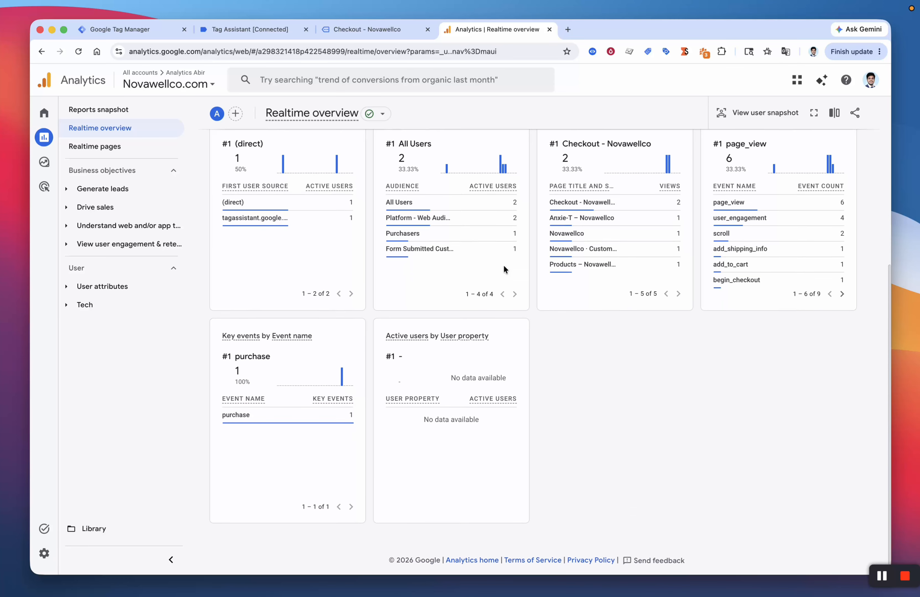
scroll(569, 388, up, 3)
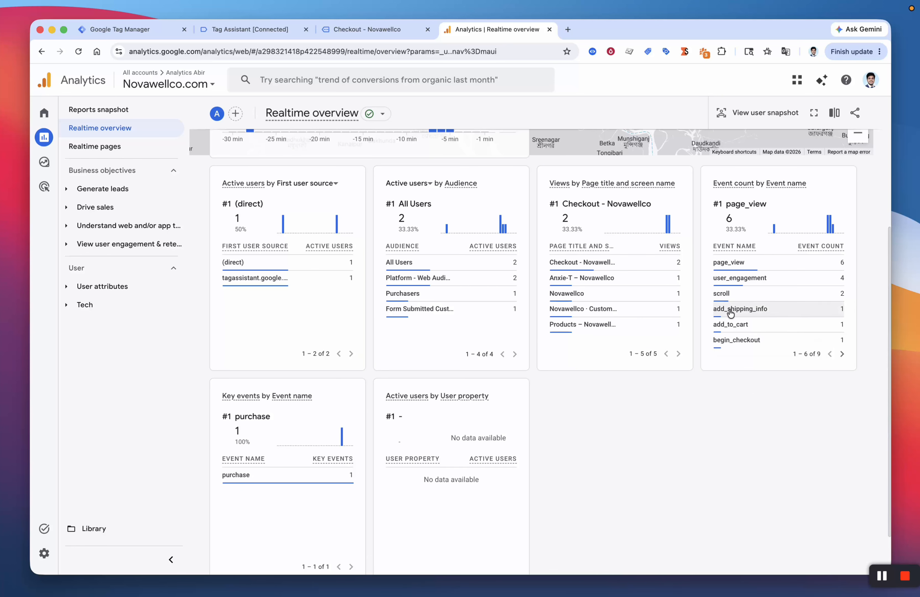
click(842, 354)
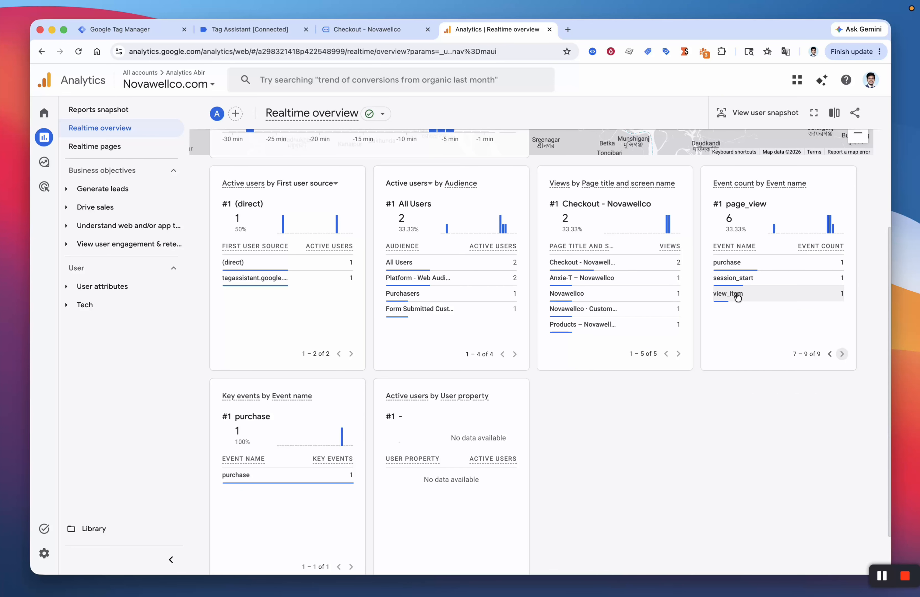
click(721, 263)
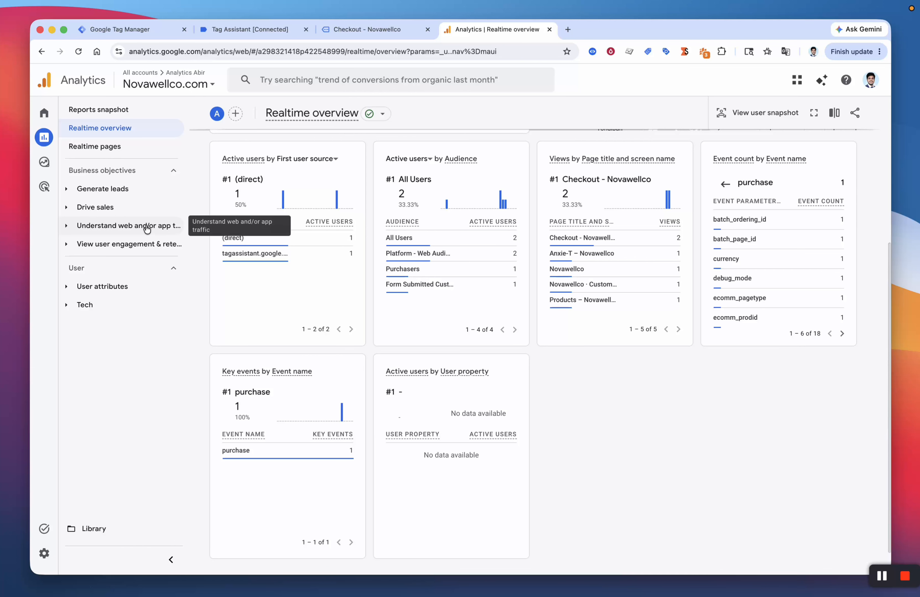
Step: Open the Ecommerce purchases report under Drive sales
click(108, 190)
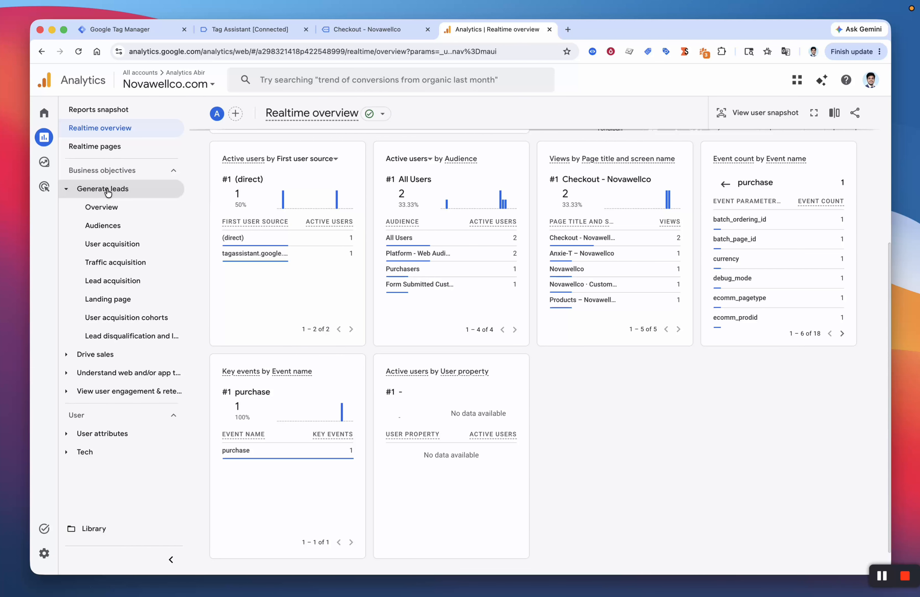
click(125, 355)
click(119, 396)
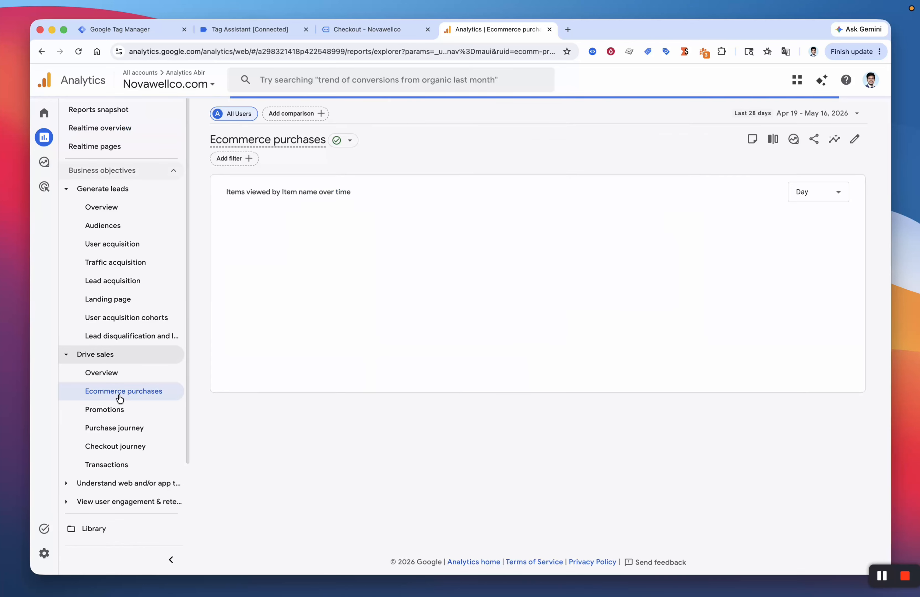
Step: Show the $126K Total revenue metric in the Apr 19–May 16 Reports snapshot
scroll(537, 292, down, 2)
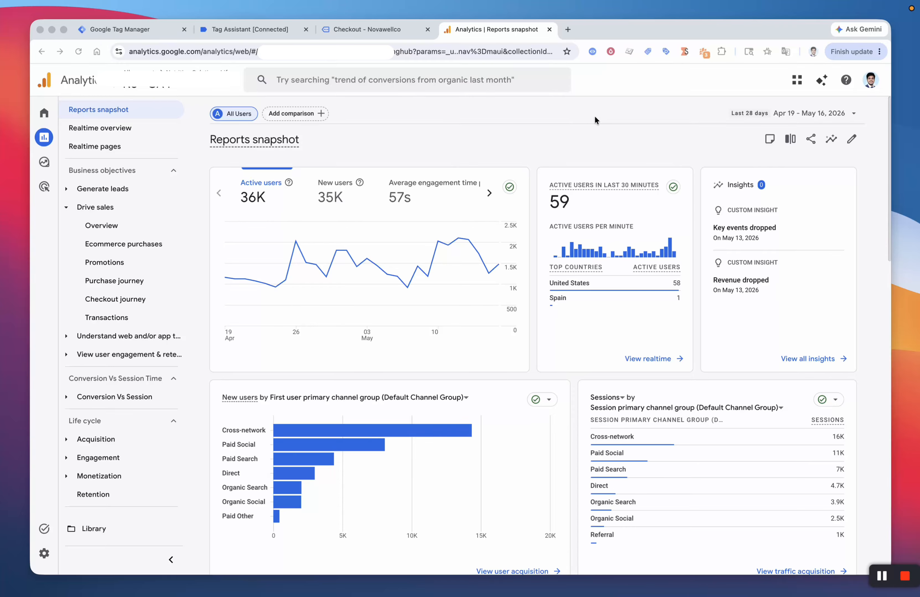
click(215, 199)
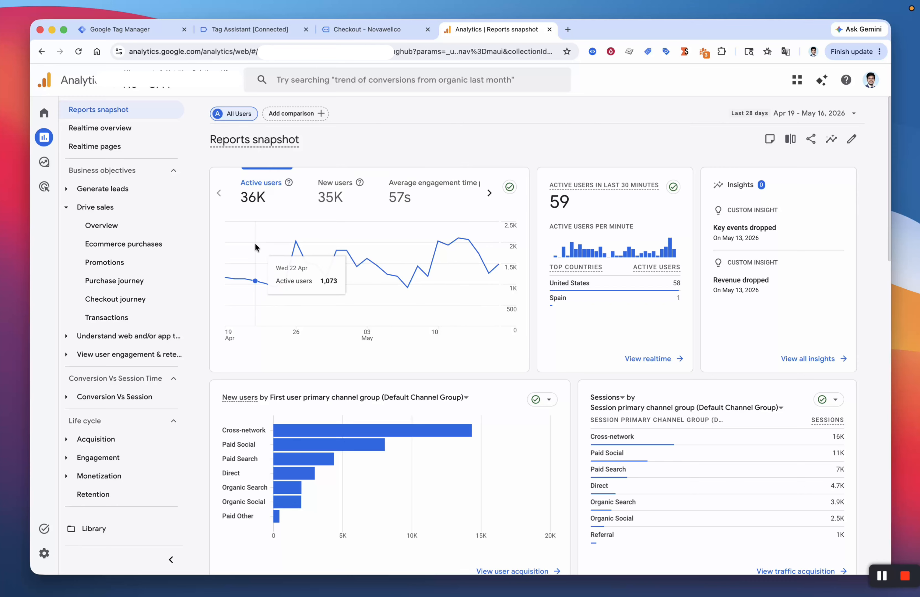
click(489, 192)
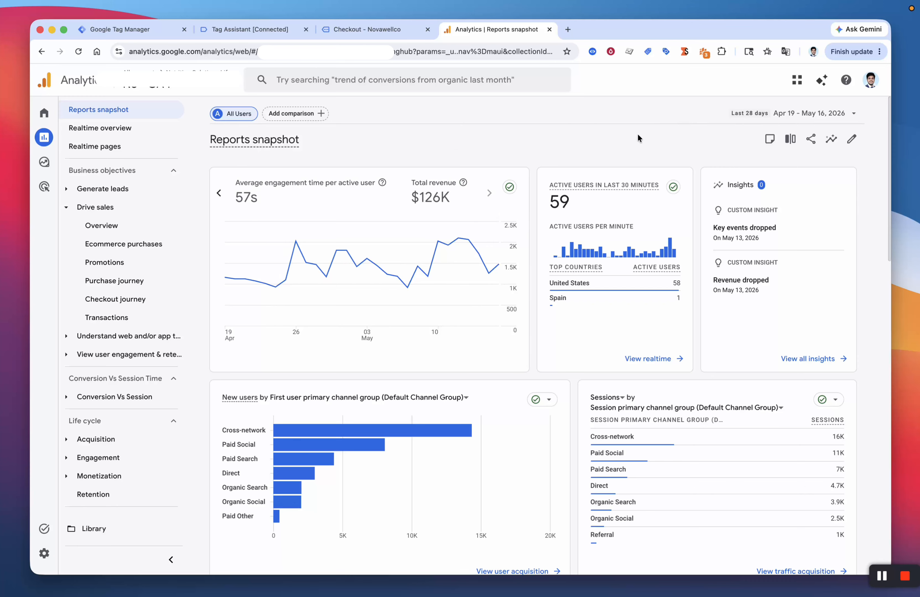
scroll(557, 313, down, 2)
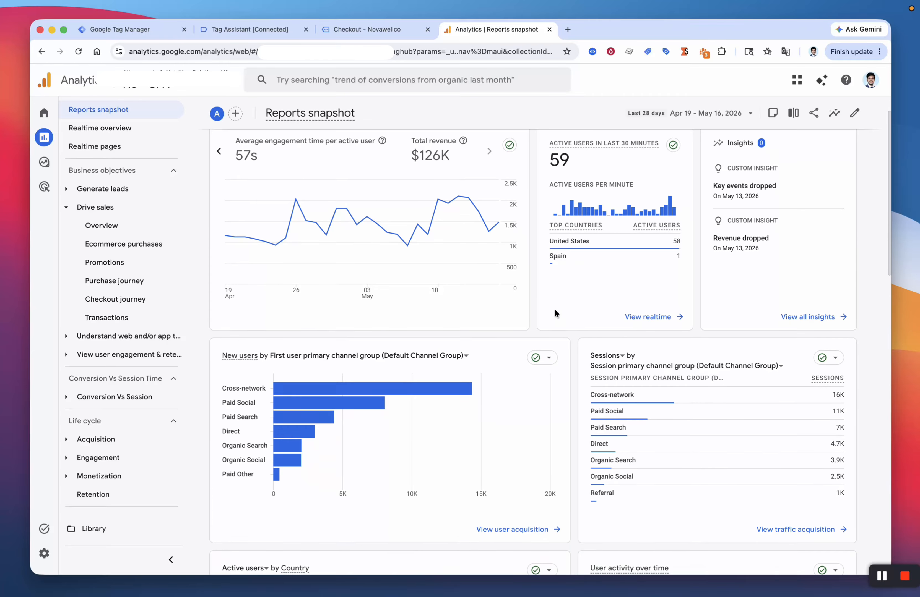